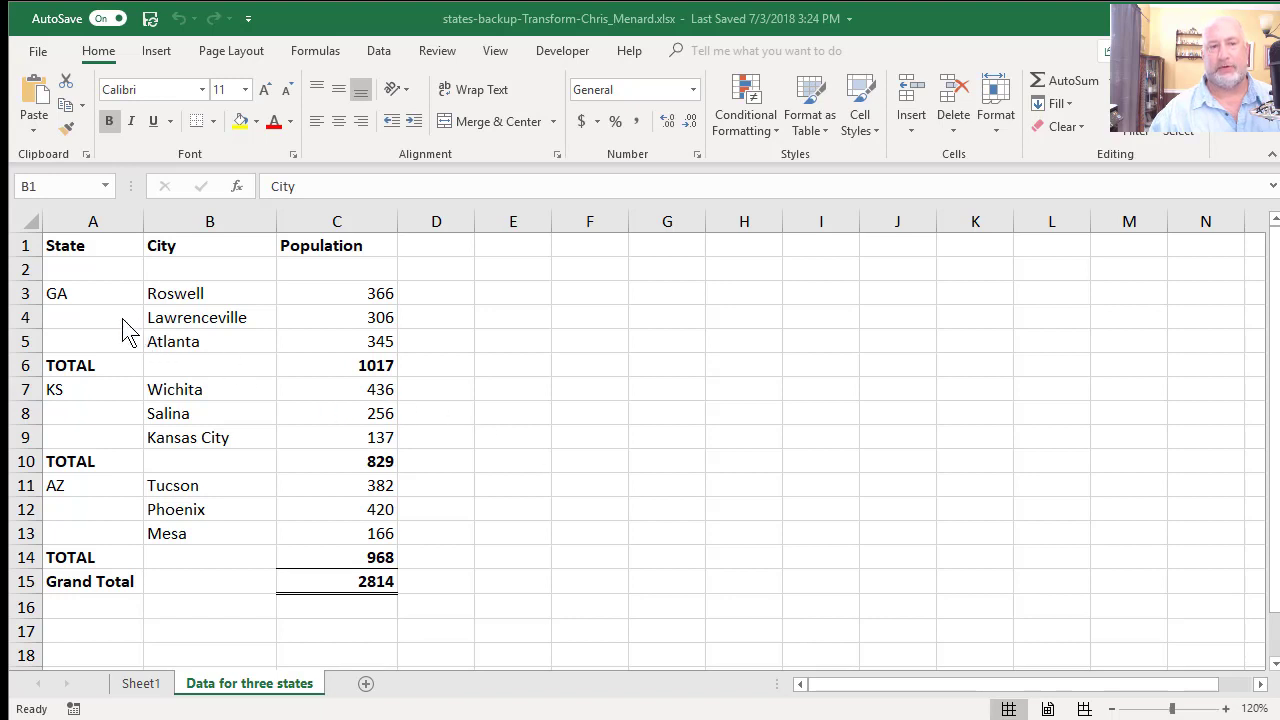
# - Examine the blank State cells, the SUM formulas in the GA and KS total rows, and the empty row below the headers
pyautogui.click(79, 413)
pyautogui.click(78, 438)
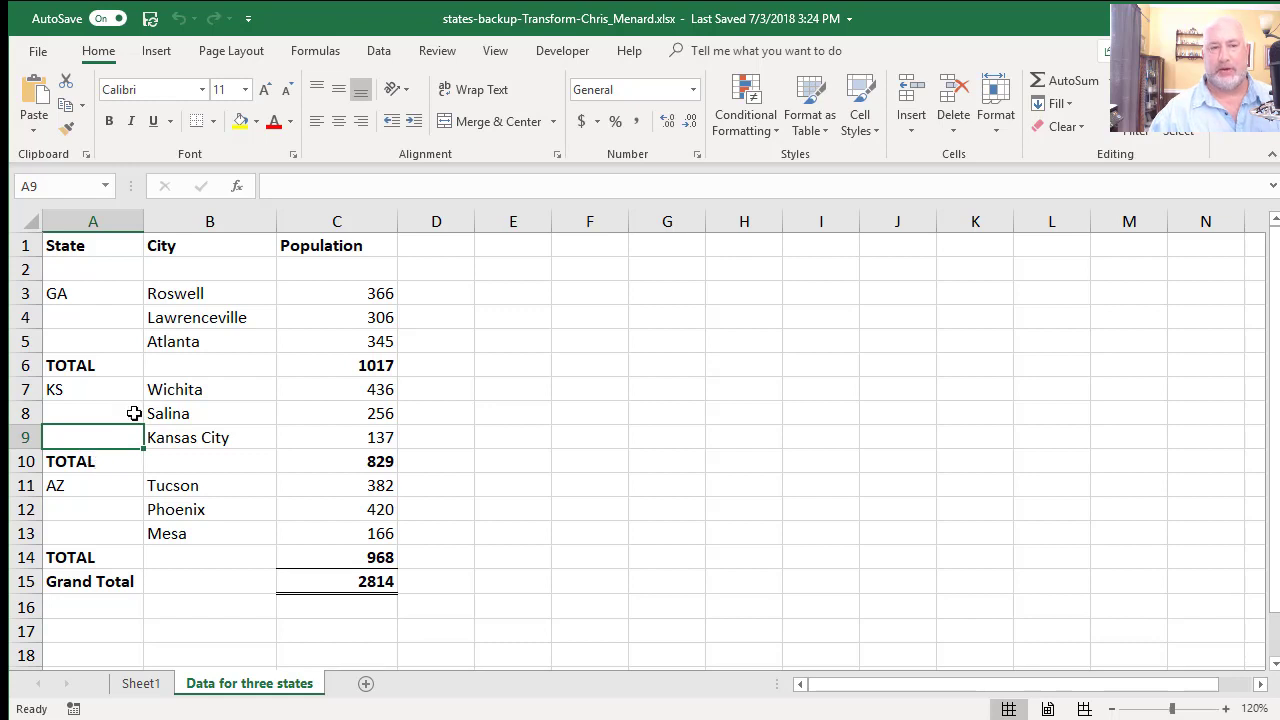
pyautogui.click(106, 368)
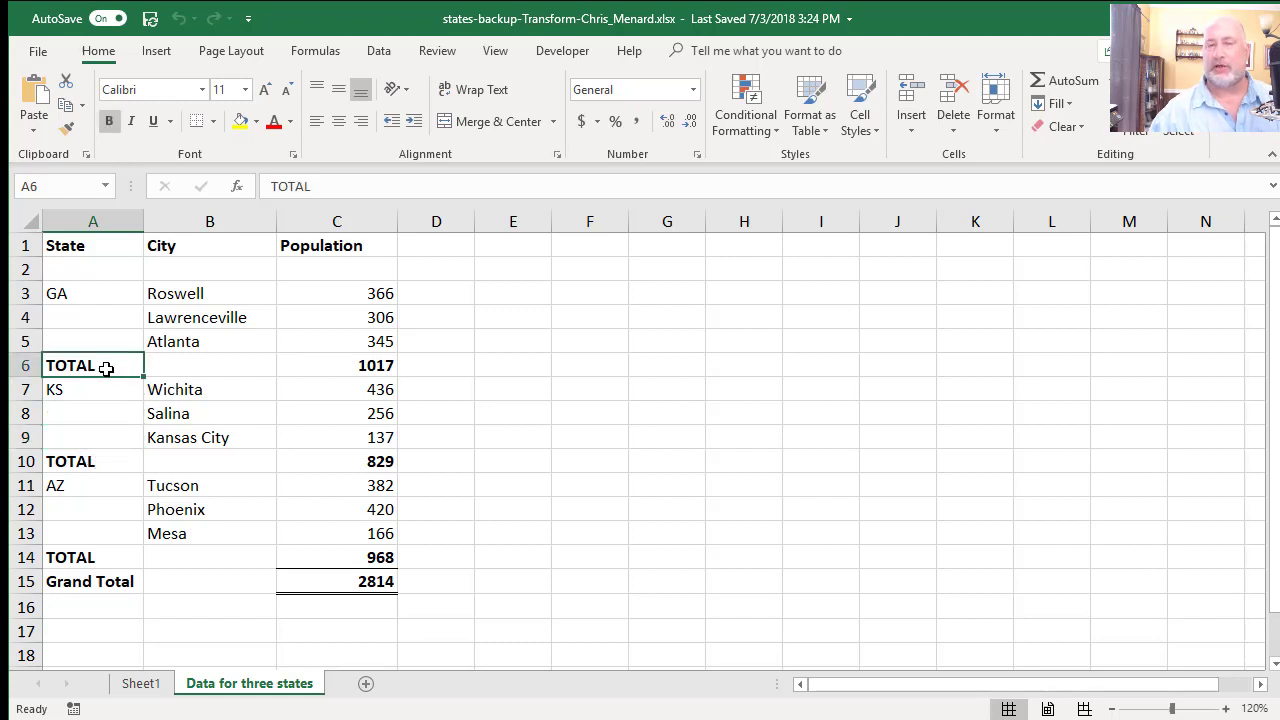
pyautogui.click(320, 368)
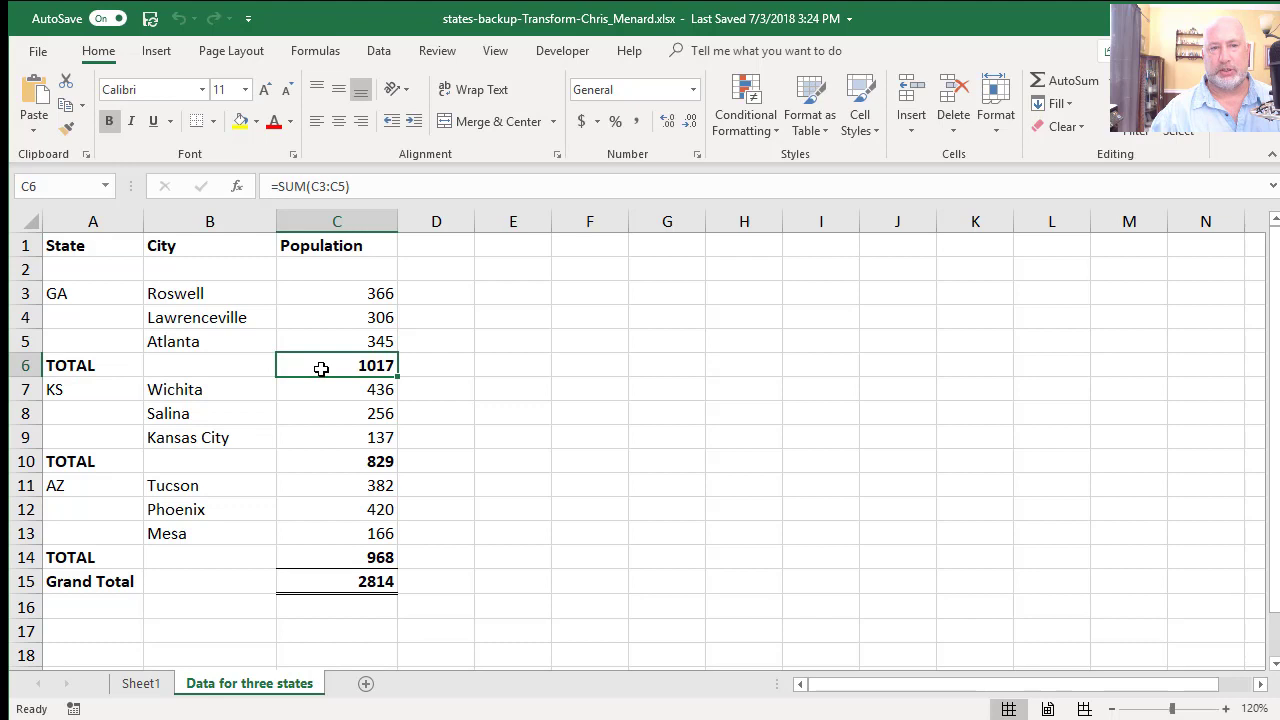
pyautogui.doubleClick(321, 369)
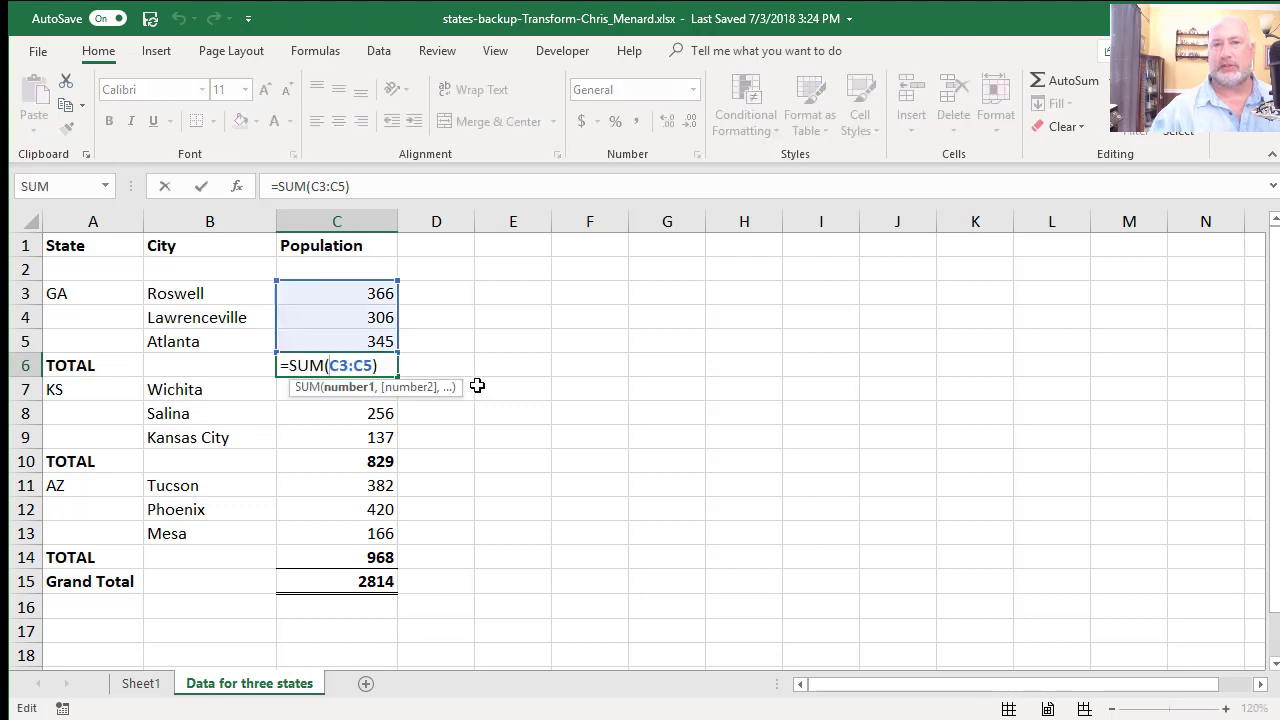
pyautogui.press('Return')
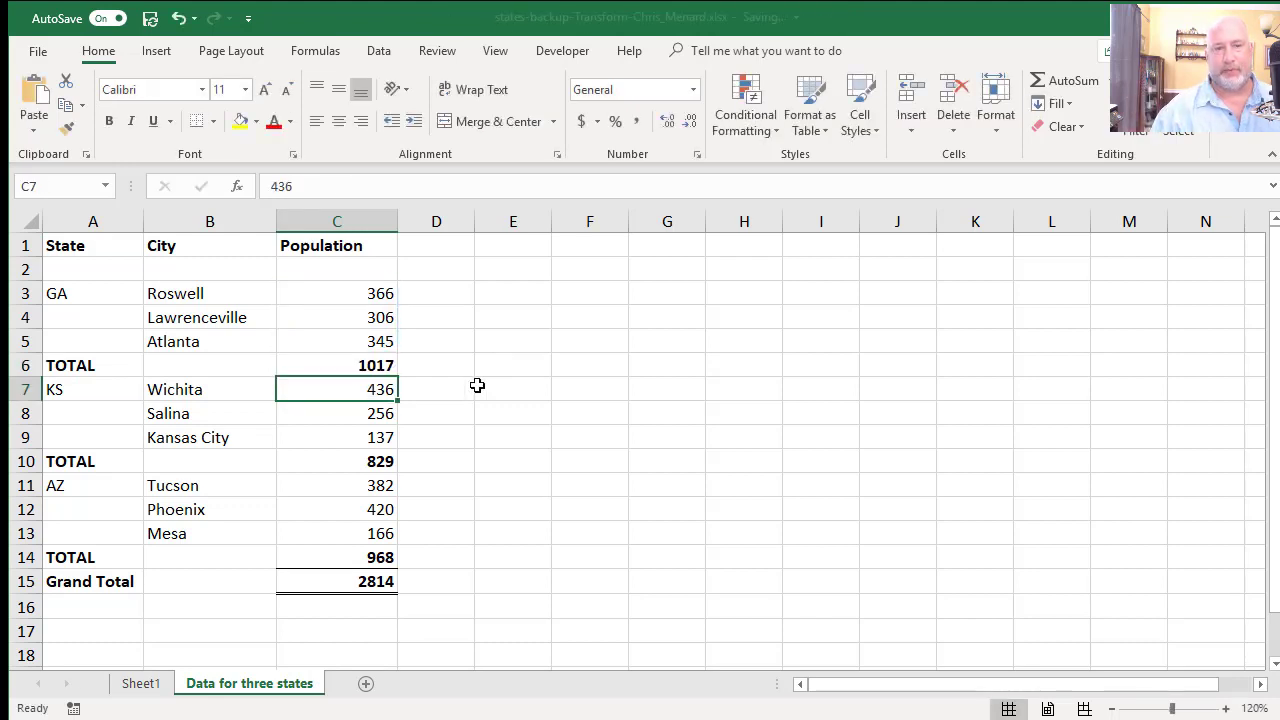
pyautogui.press('Down')
pyautogui.press('Down')
pyautogui.press('Down')
pyautogui.press('F2')
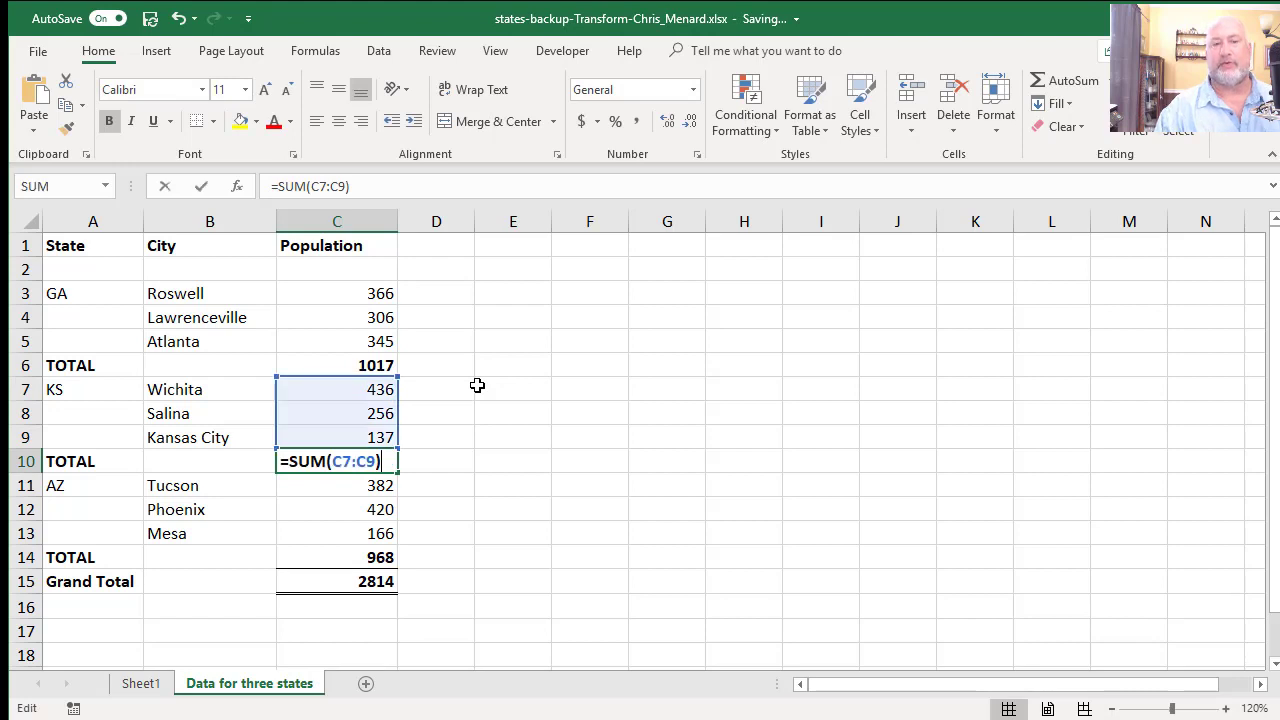
pyautogui.press('Escape')
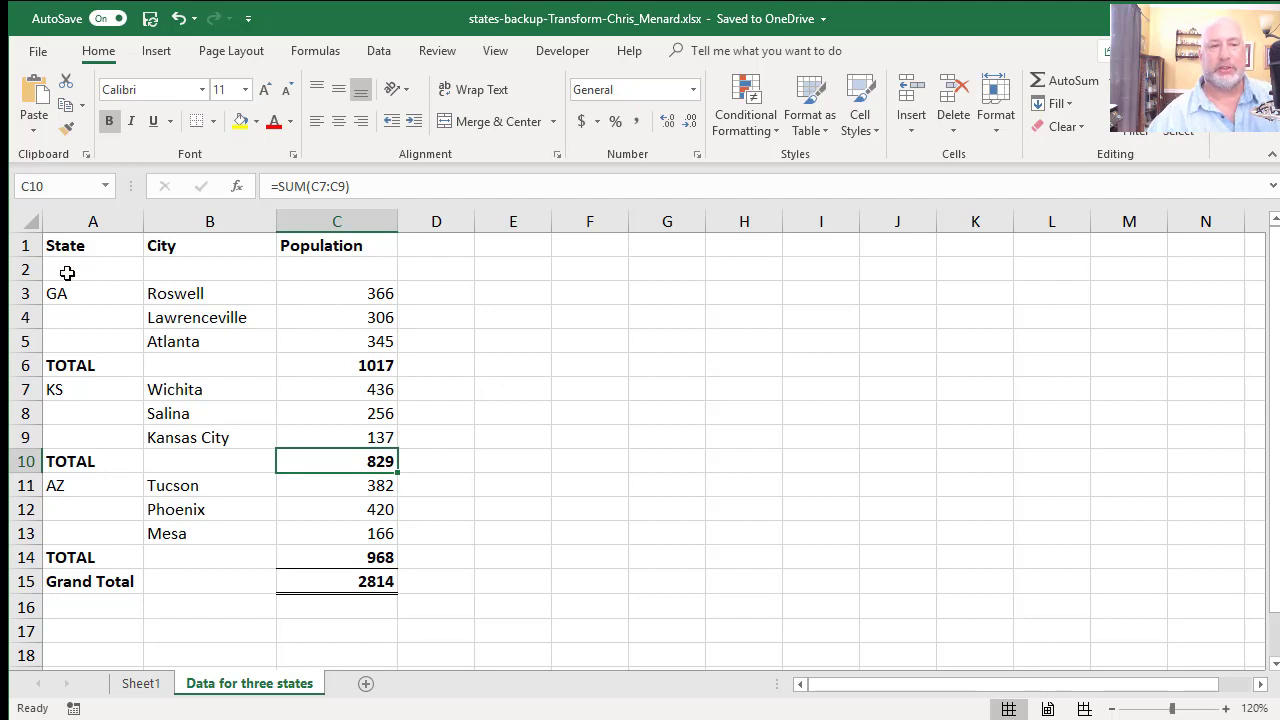
pyautogui.click(33, 270)
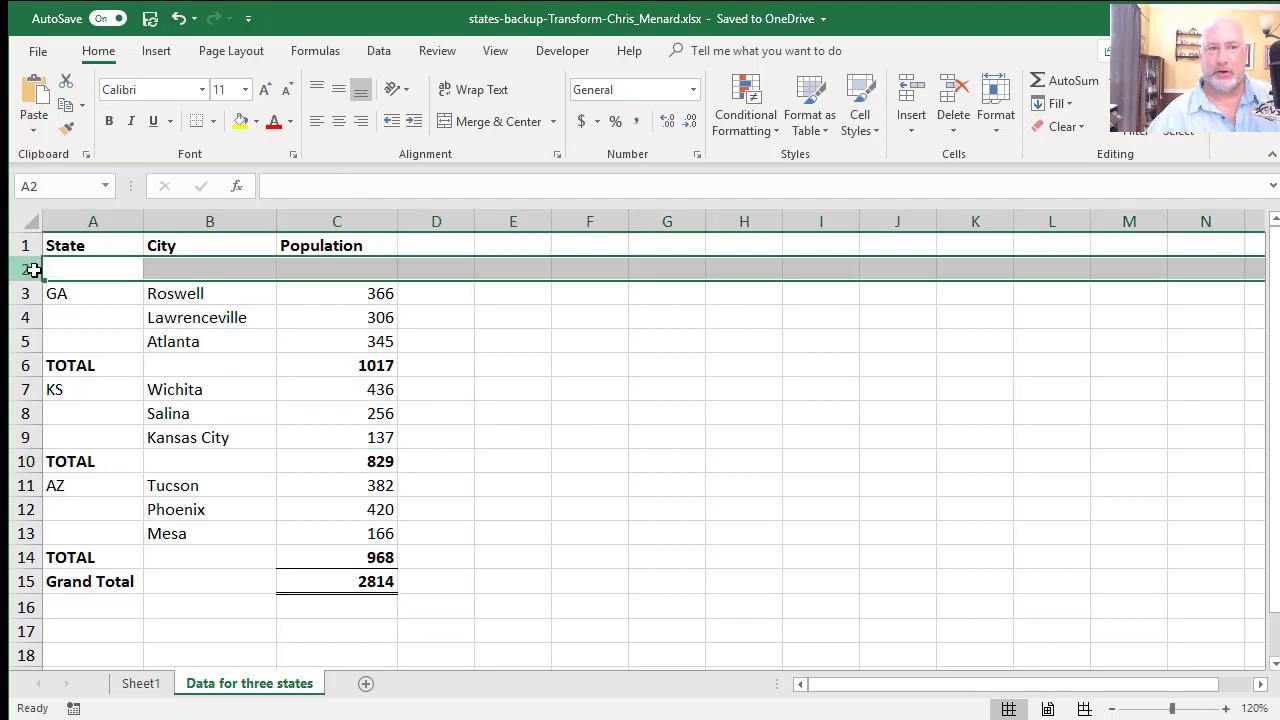
pyautogui.click(88, 294)
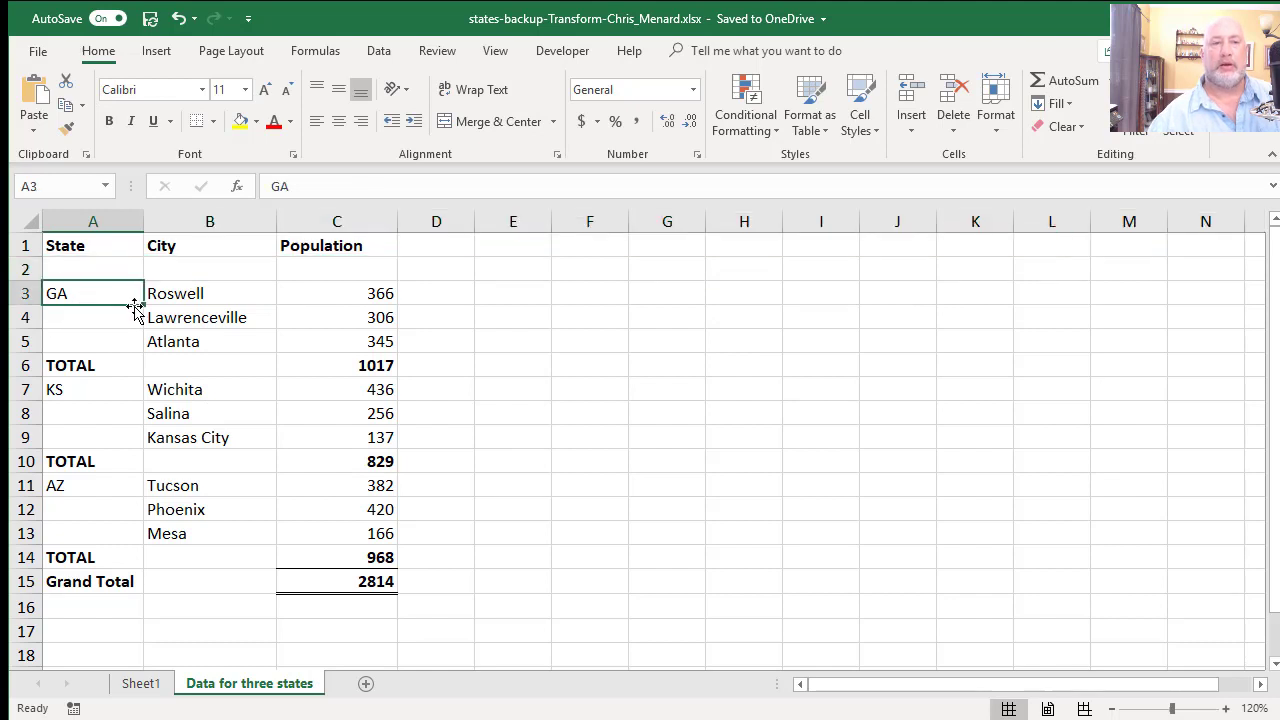
pyautogui.moveTo(143, 304)
pyautogui.mouseDown()
pyautogui.moveTo(150, 363)
pyautogui.moveTo(145, 304)
pyautogui.mouseUp()
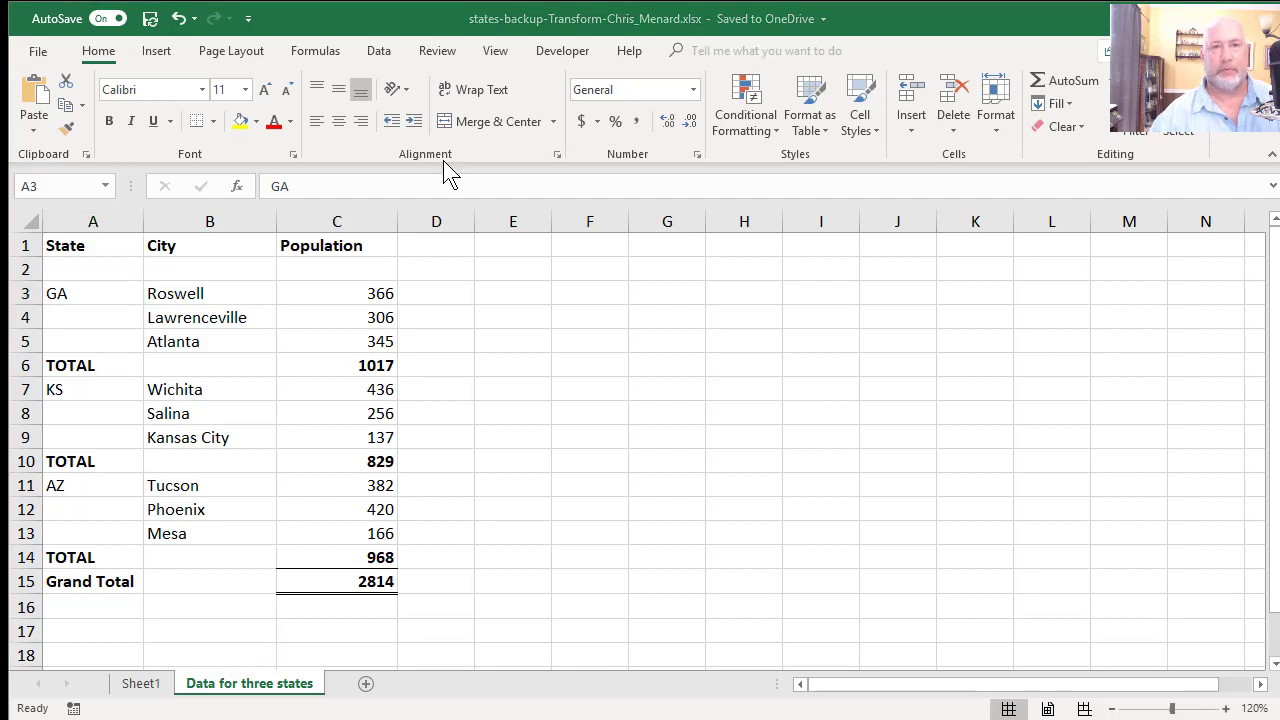
# - Create a blank workbook and import data into it from the states-backup-Transform workbook on the Desktop
pyautogui.hotkey('ctrl', 'n')
pyautogui.moveTo(493, 46); pyautogui.dragTo(473, 30)
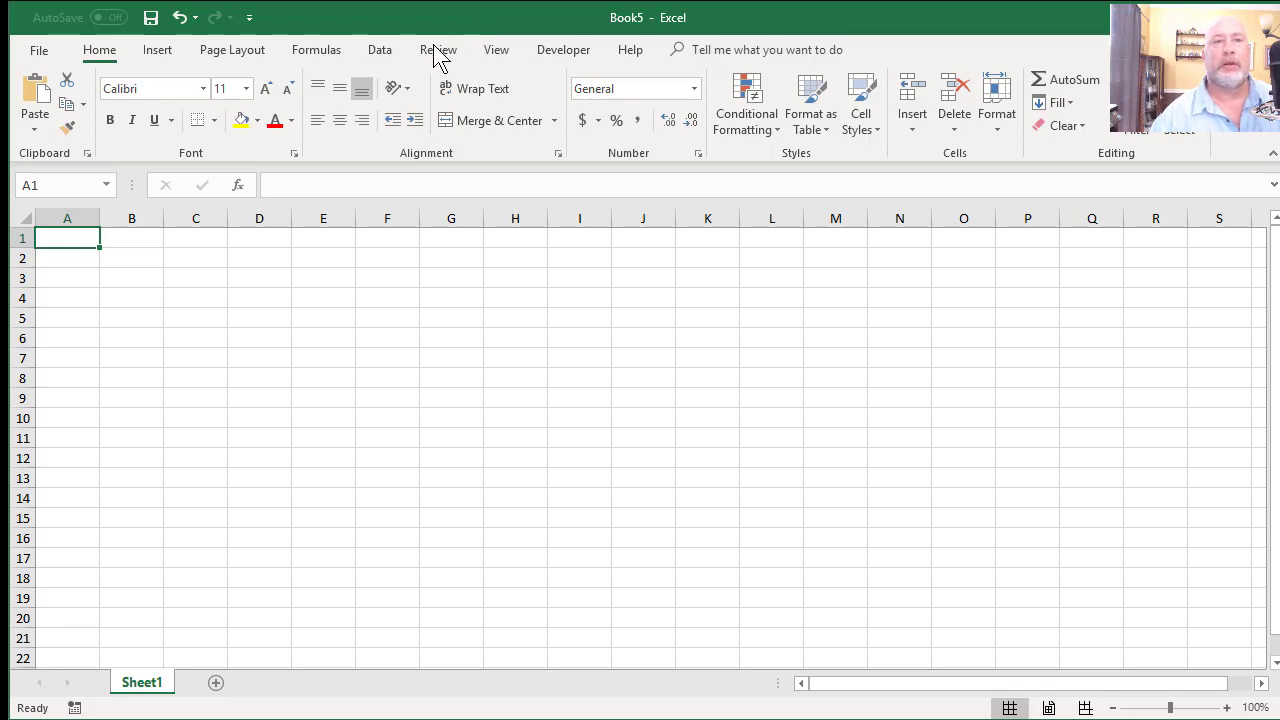
pyautogui.click(389, 50)
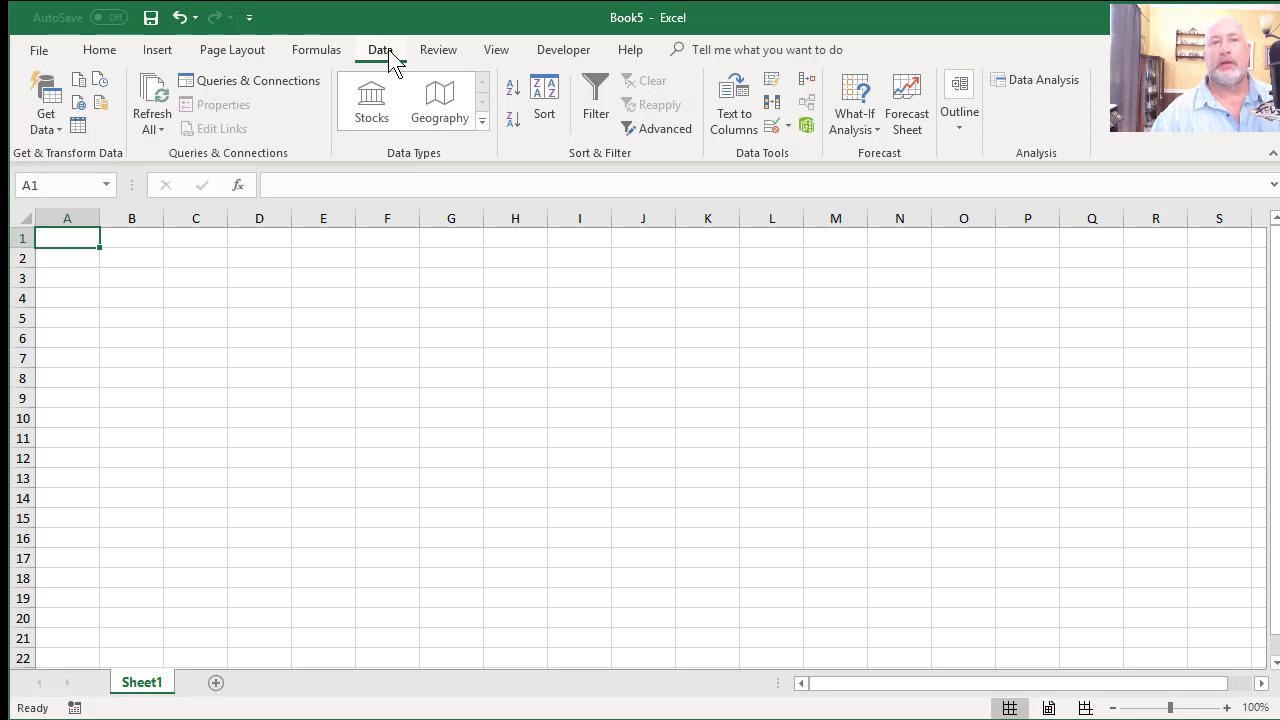
pyautogui.click(51, 129)
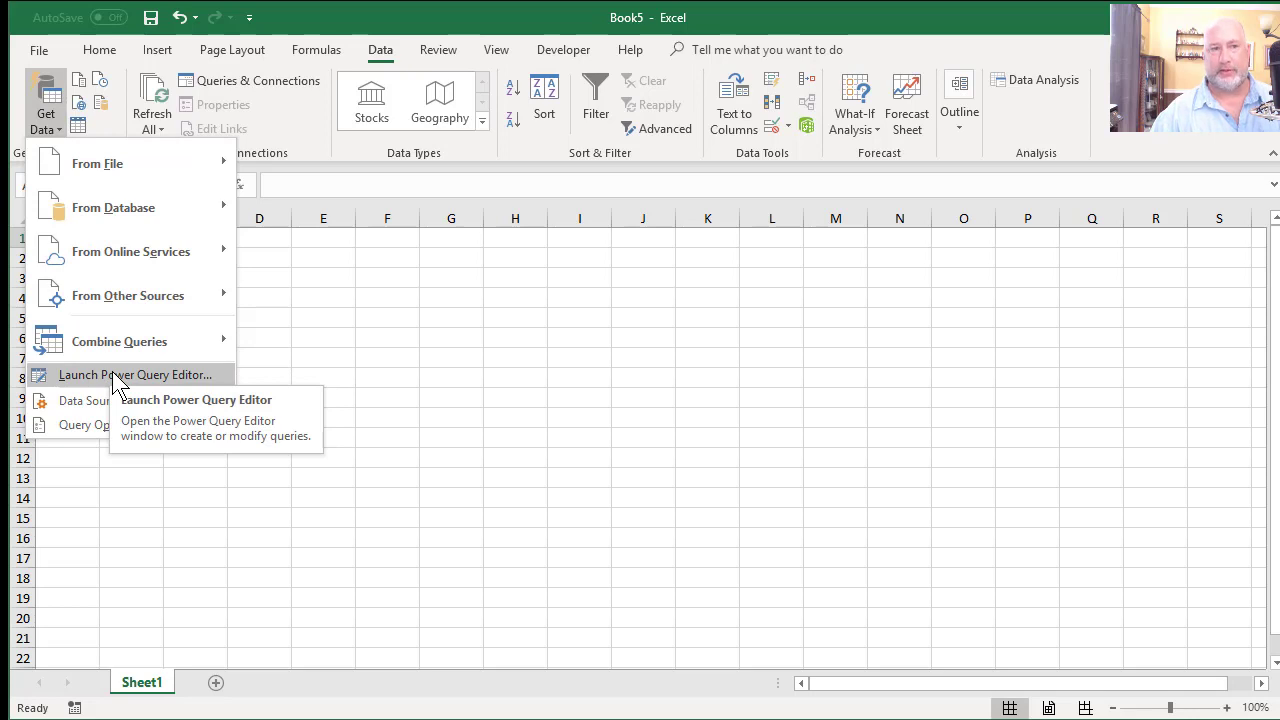
pyautogui.moveTo(131, 172)
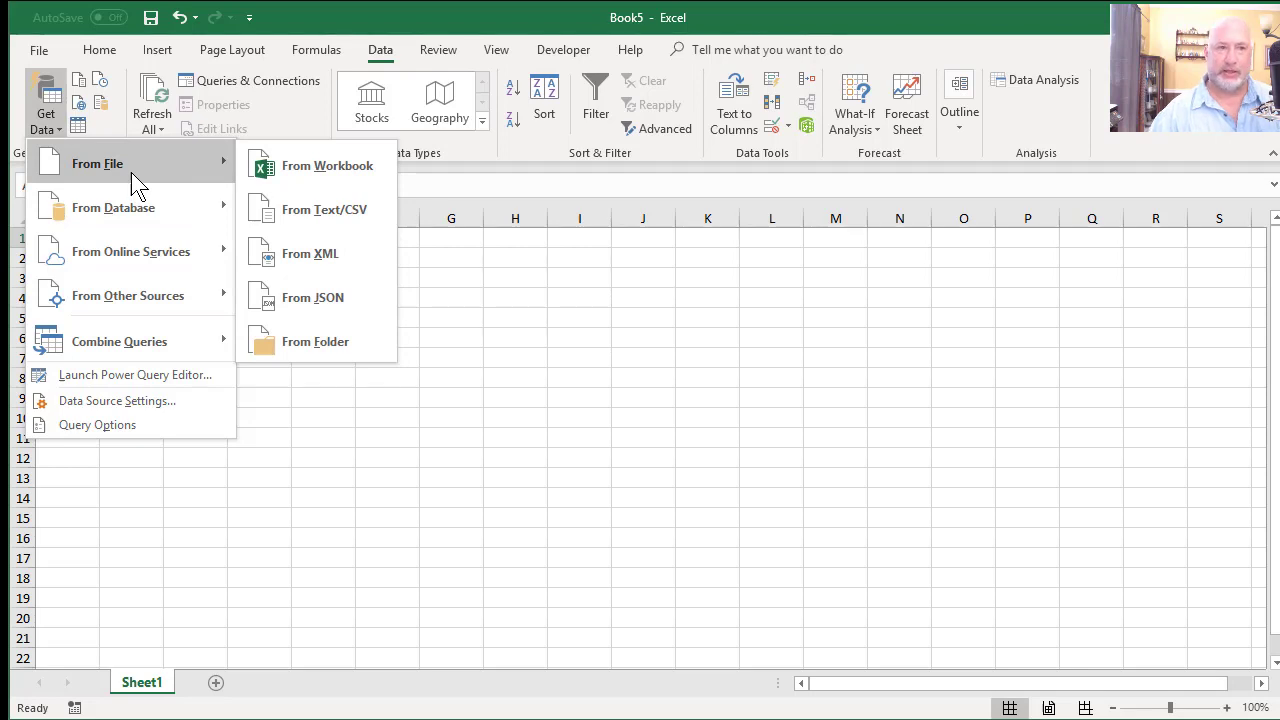
pyautogui.click(323, 175)
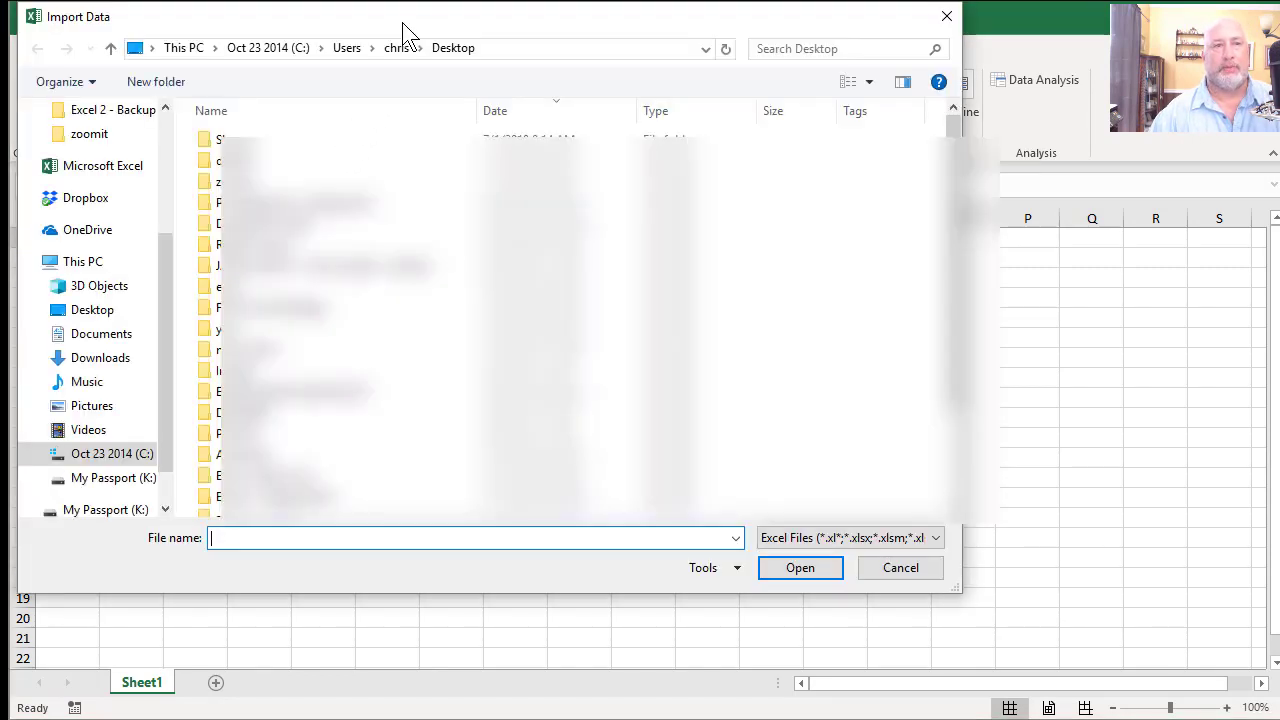
pyautogui.moveTo(408, 35); pyautogui.dragTo(457, 63)
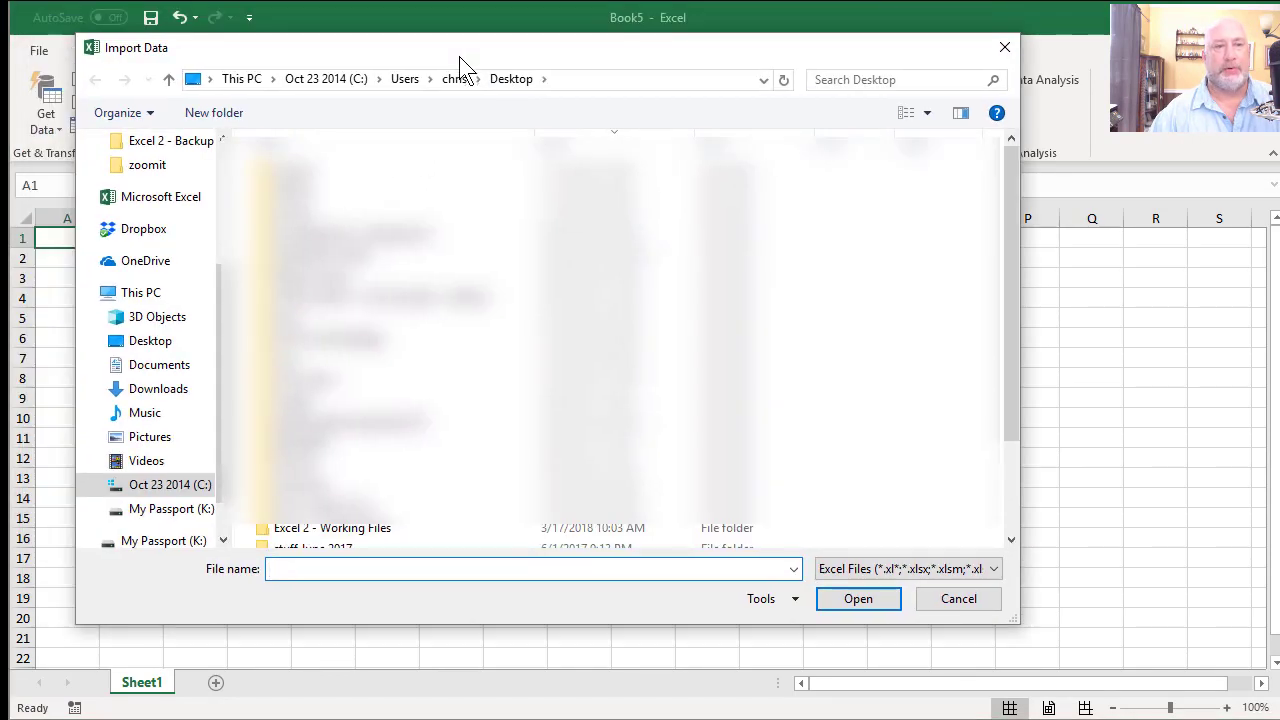
pyautogui.click(152, 341)
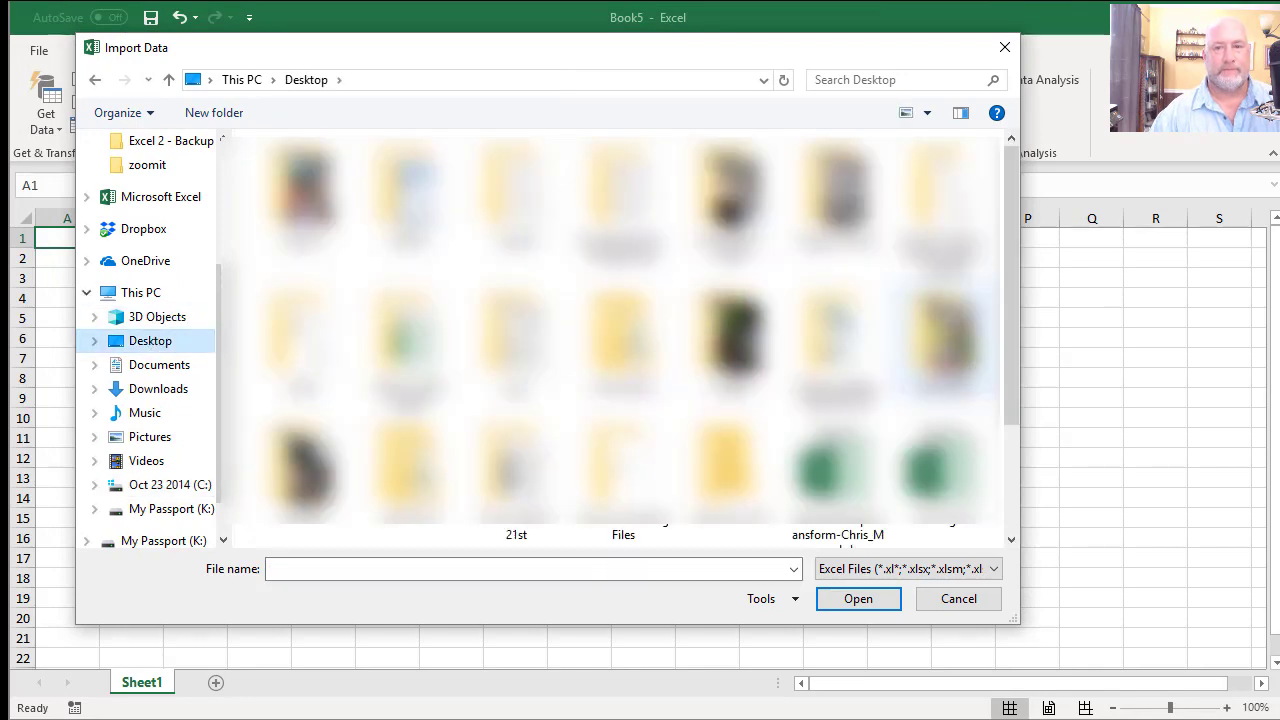
pyautogui.doubleClick(838, 470)
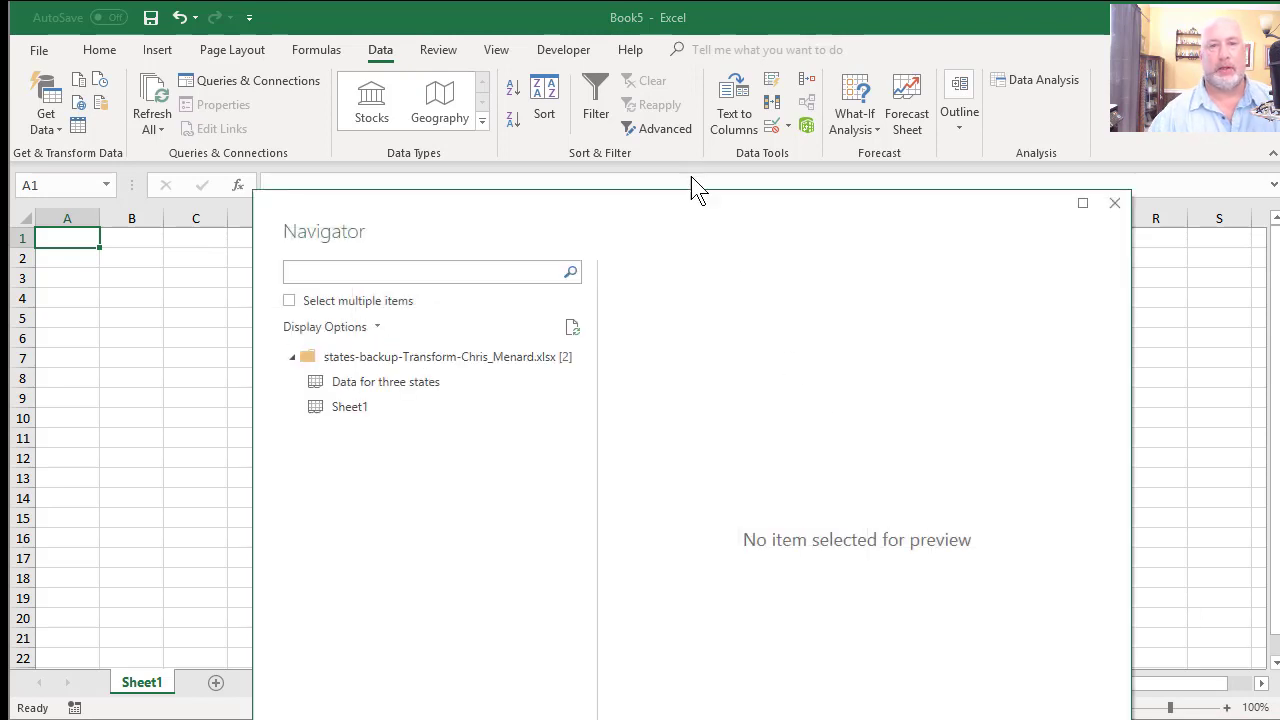
# - Choose the "Data for three states" sheet for import and open it for transforming in a maximized Power Query Editor
pyautogui.moveTo(703, 223); pyautogui.dragTo(614, 55)
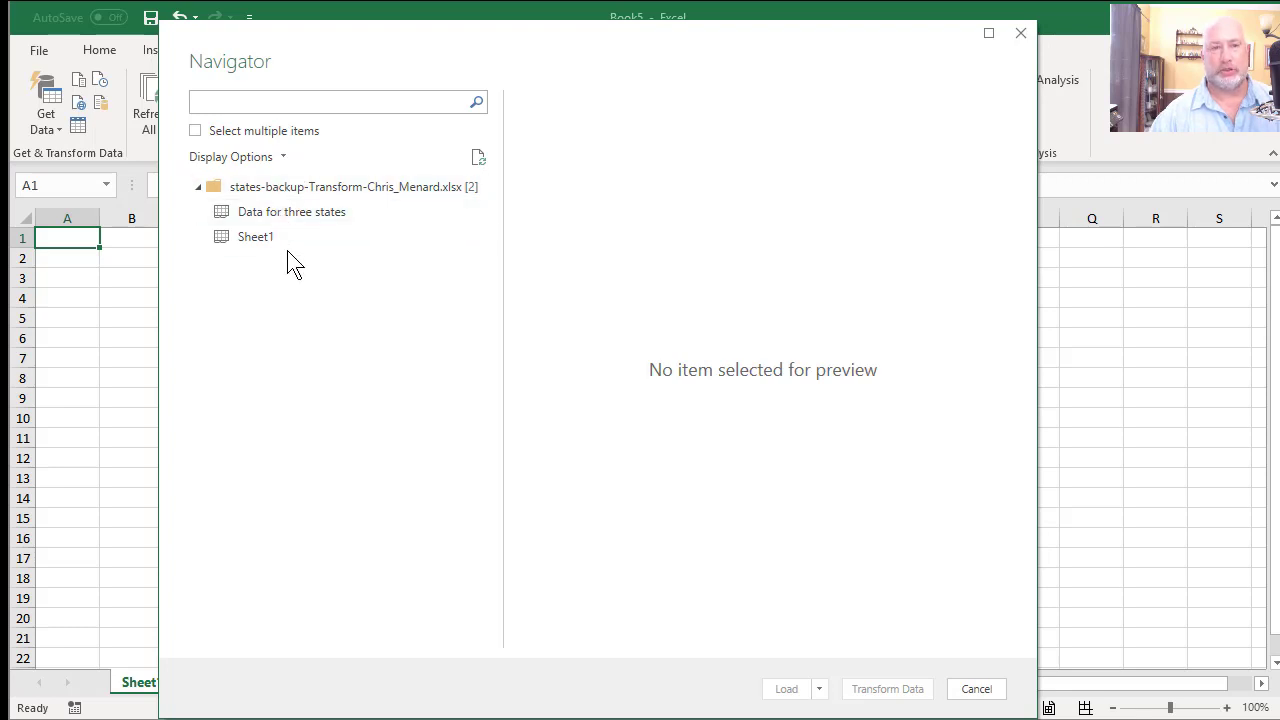
pyautogui.click(297, 220)
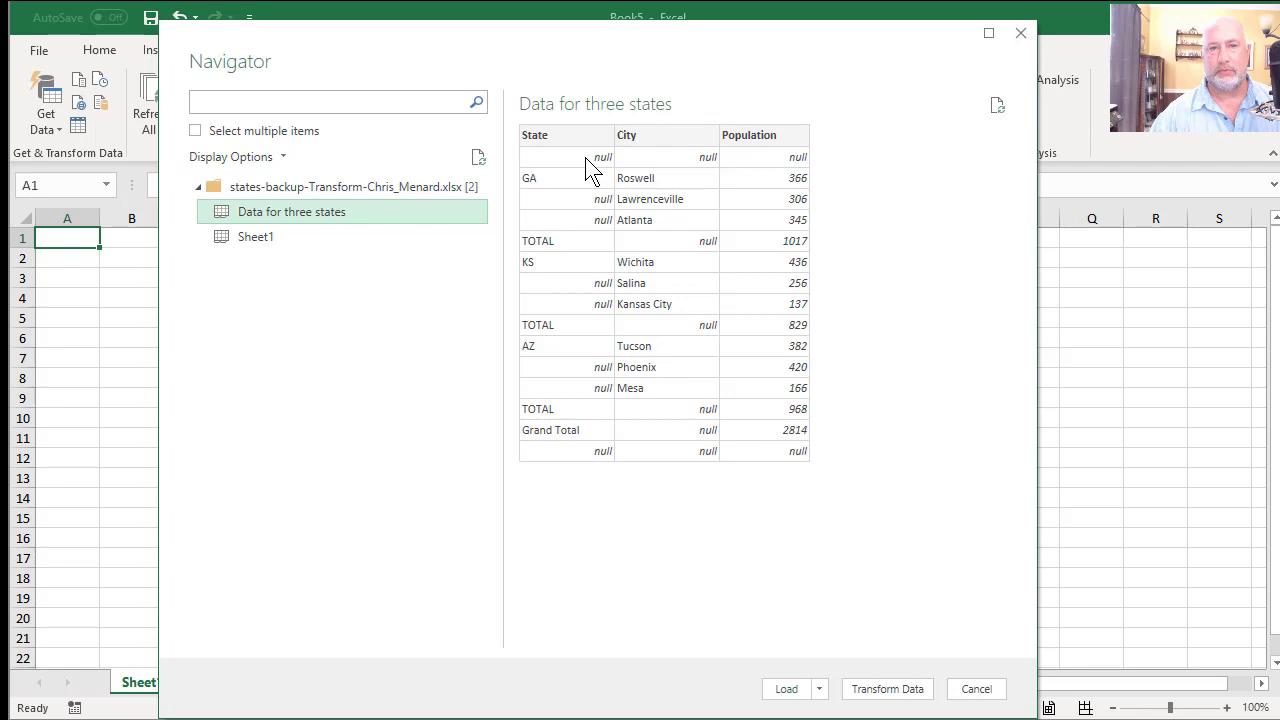
pyautogui.click(888, 689)
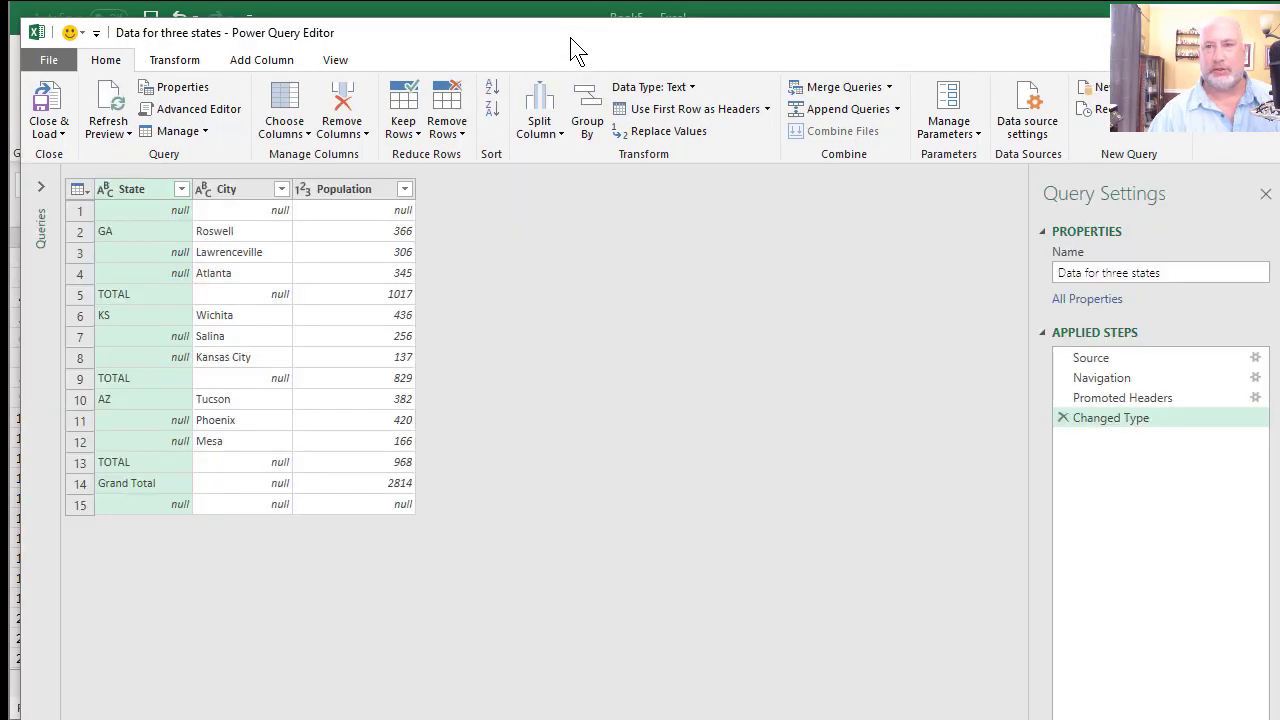
pyautogui.doubleClick(561, 27)
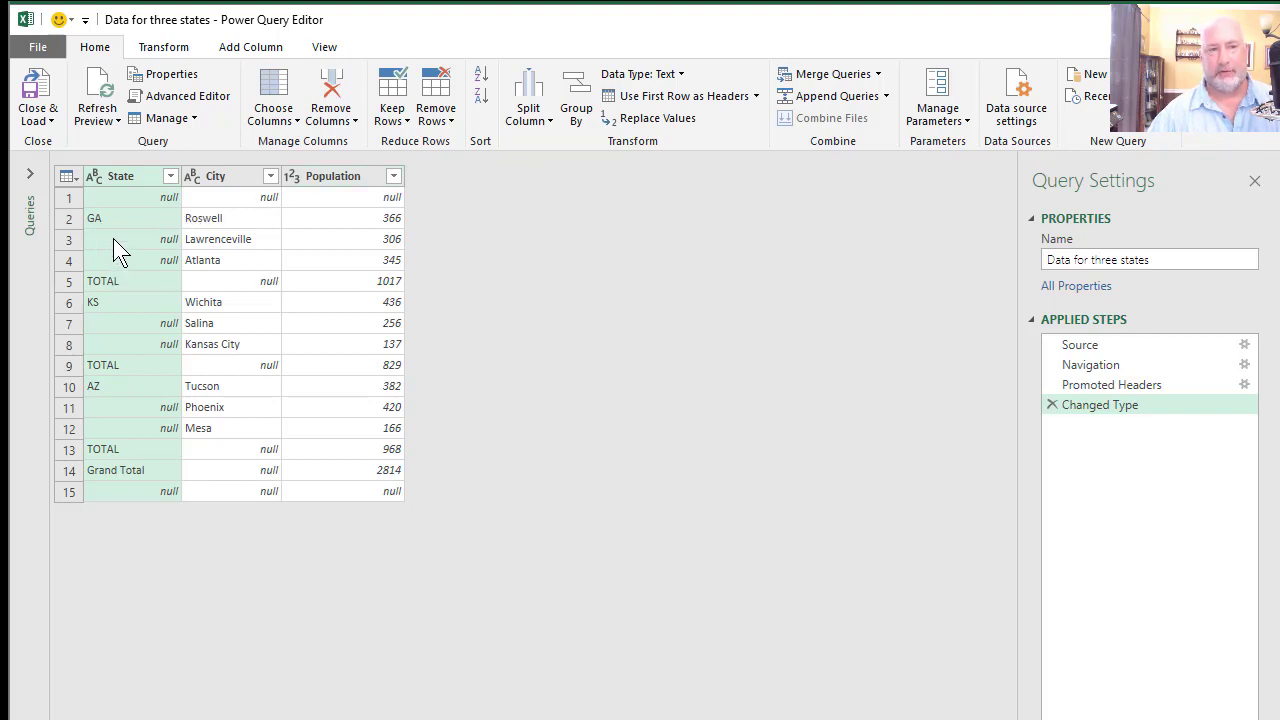
# - Fill the State column down so that each blank cell takes the state above it
pyautogui.rightClick(143, 188)
pyautogui.moveTo(305, 512)
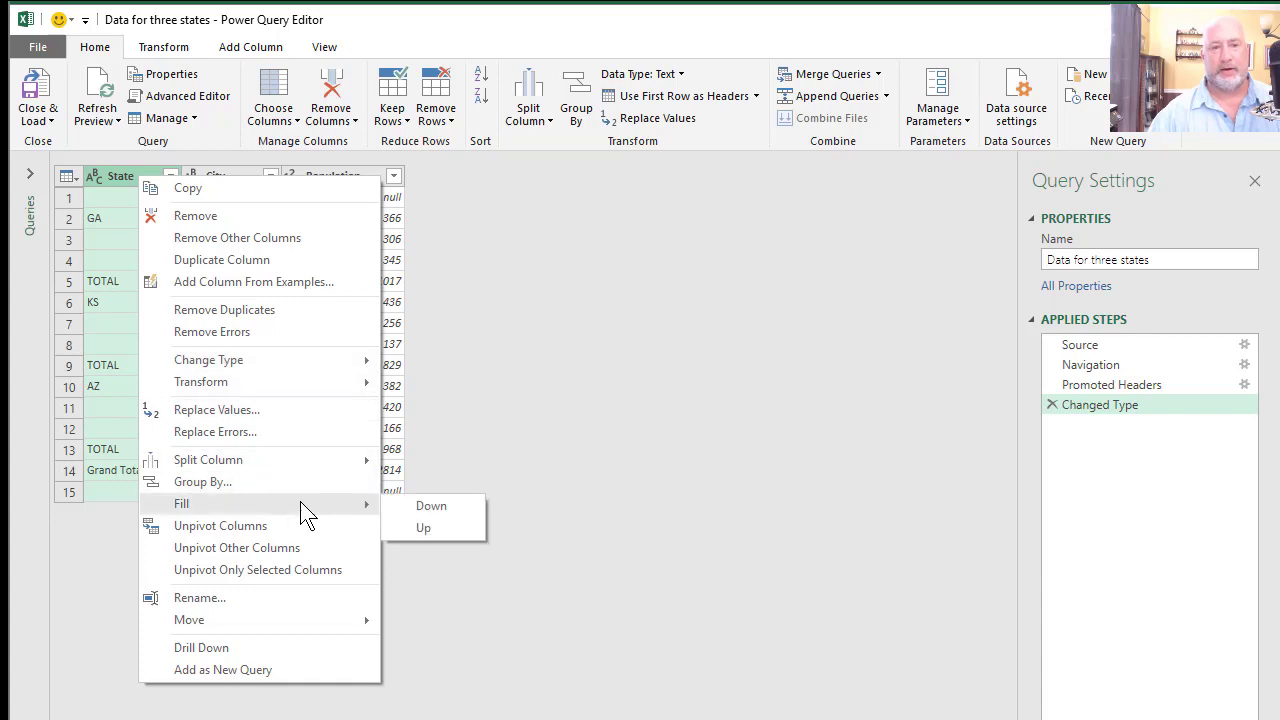
pyautogui.click(393, 515)
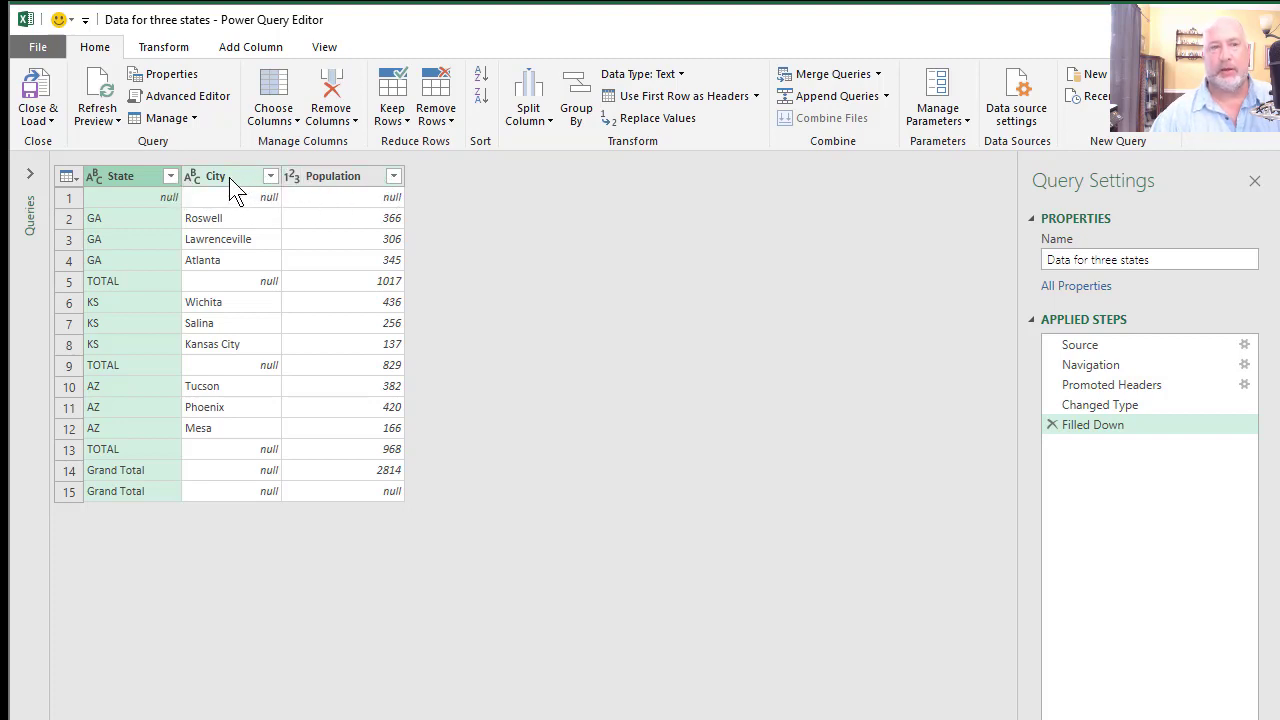
# - Try filtering null, Grand Total and TOTAL out of the State column, and delete the resulting Filtered Rows step
pyautogui.click(170, 176)
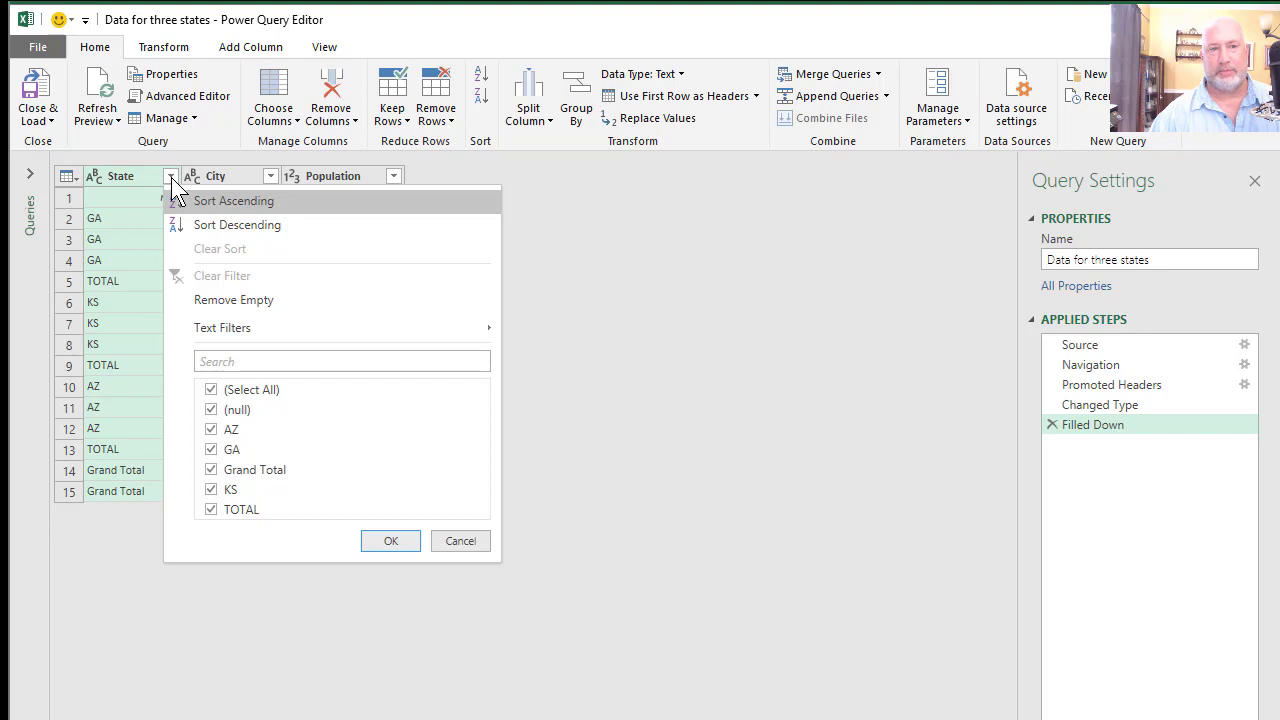
pyautogui.click(226, 418)
pyautogui.click(380, 545)
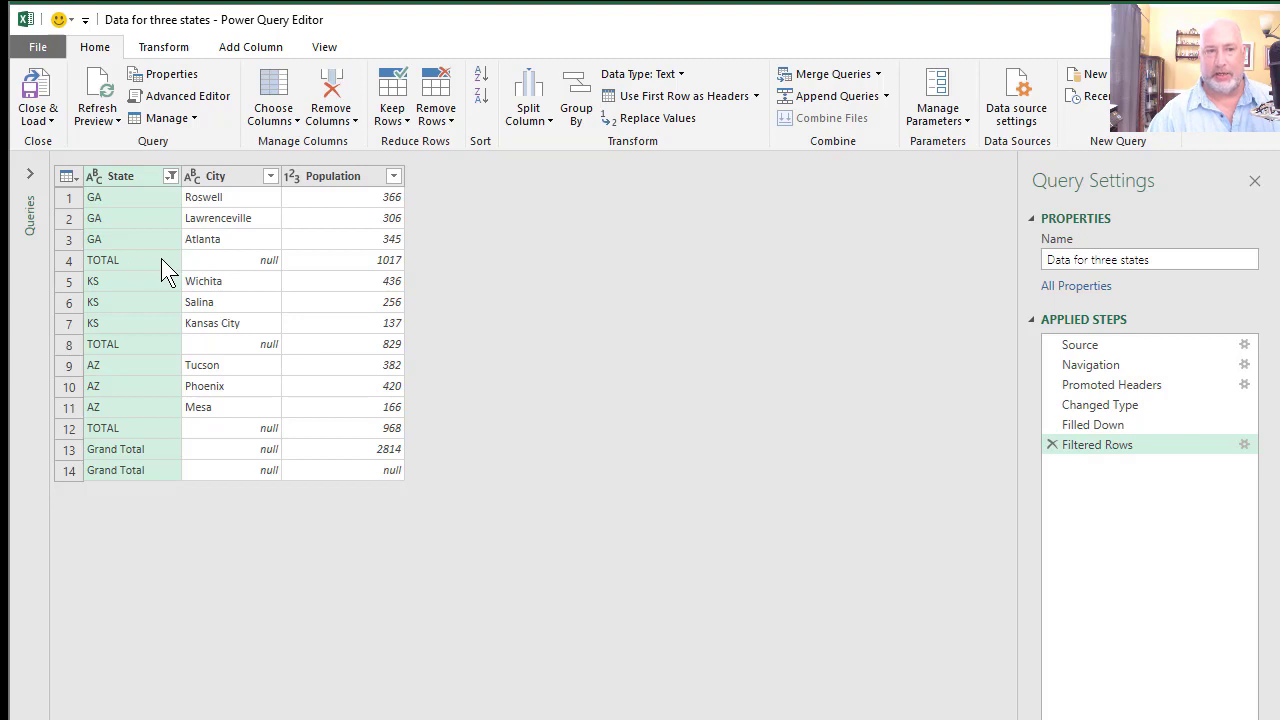
pyautogui.click(169, 177)
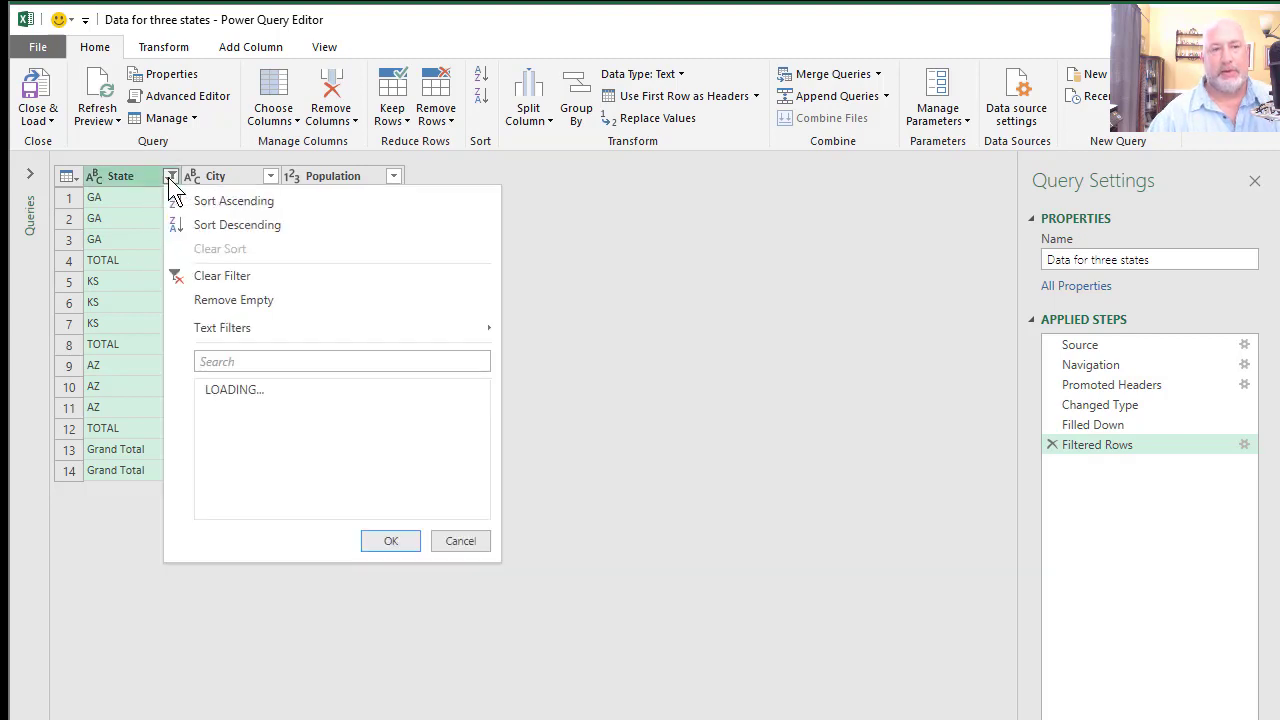
pyautogui.click(214, 470)
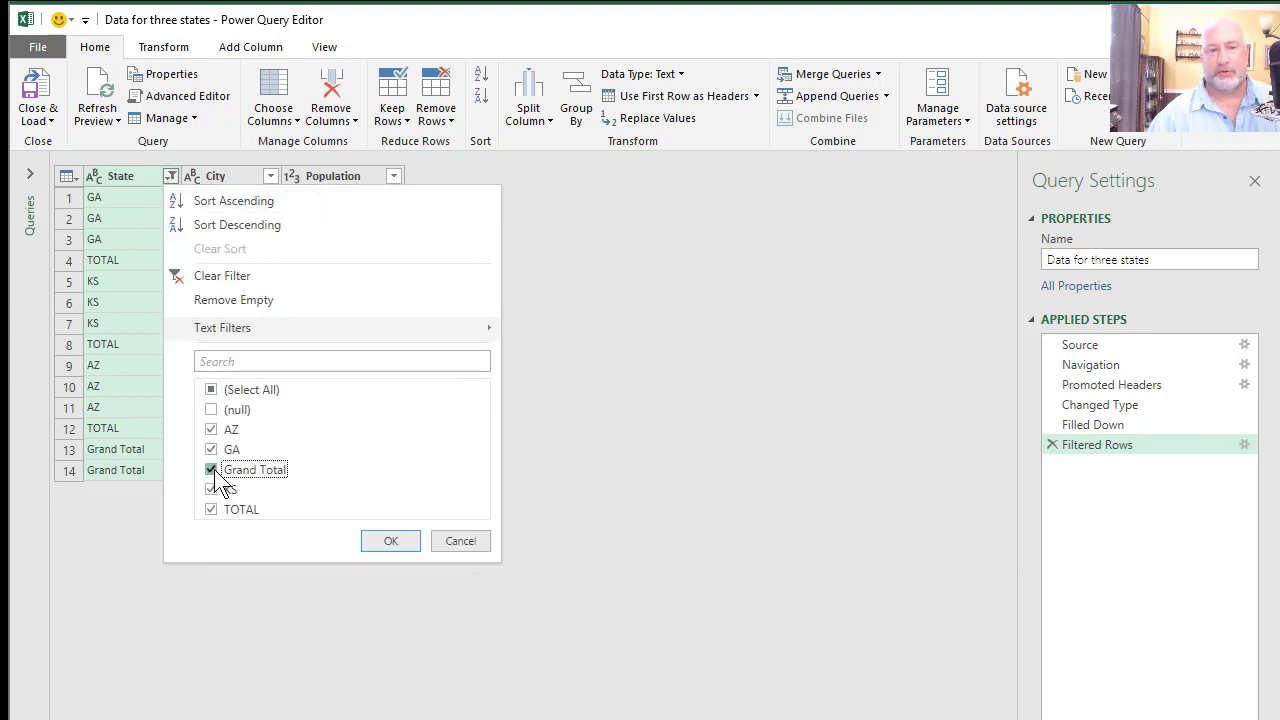
pyautogui.click(213, 510)
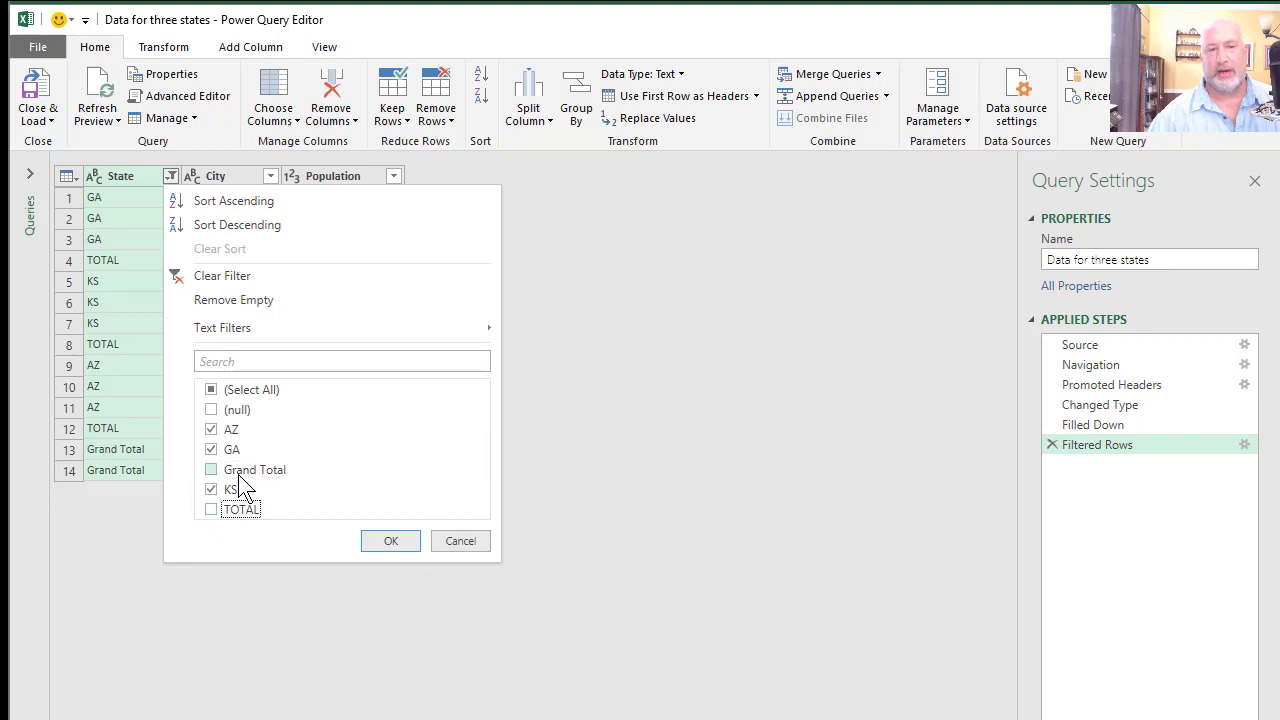
pyautogui.click(392, 545)
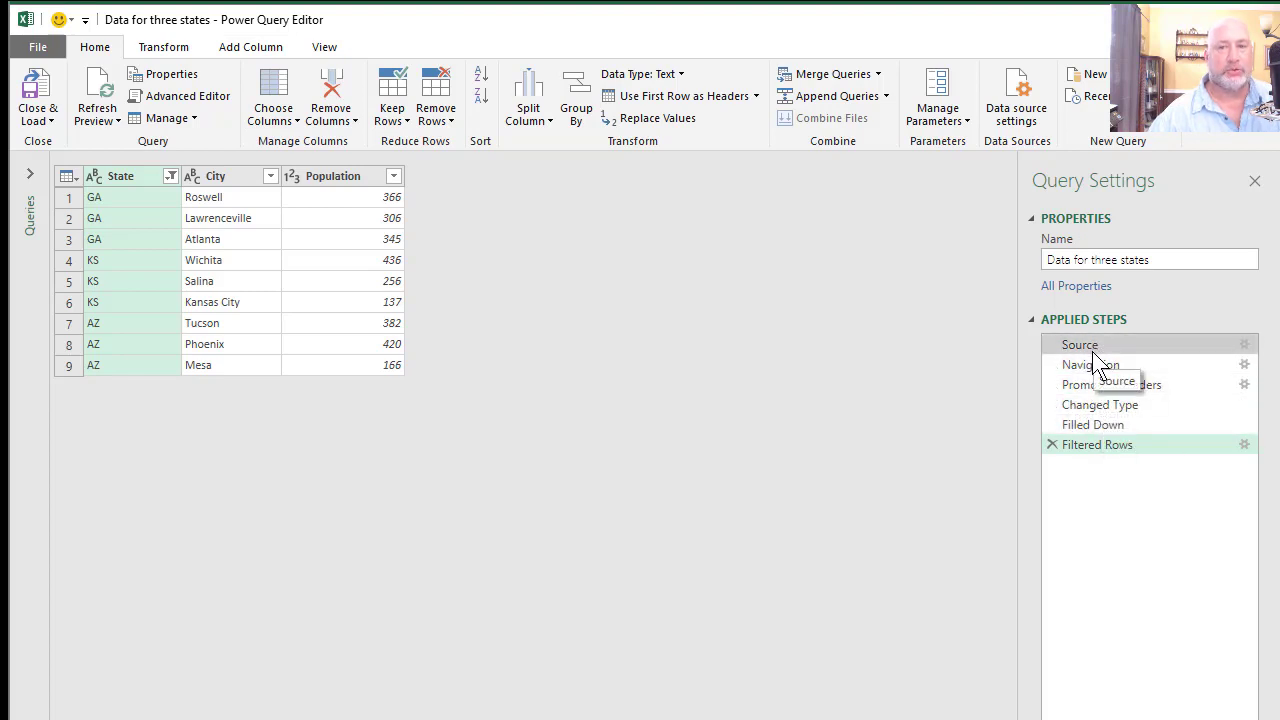
pyautogui.click(1051, 444)
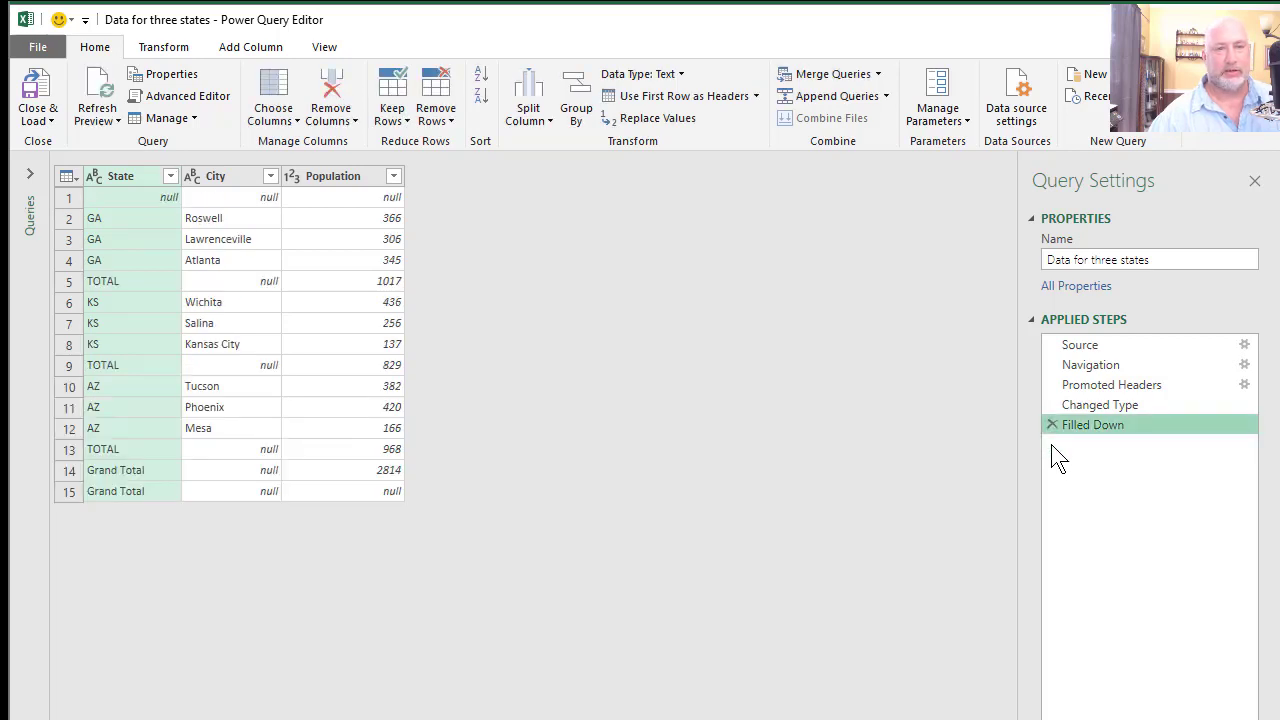
# - Filter the null entries out of the City column and load the query result into the workbook
pyautogui.click(269, 177)
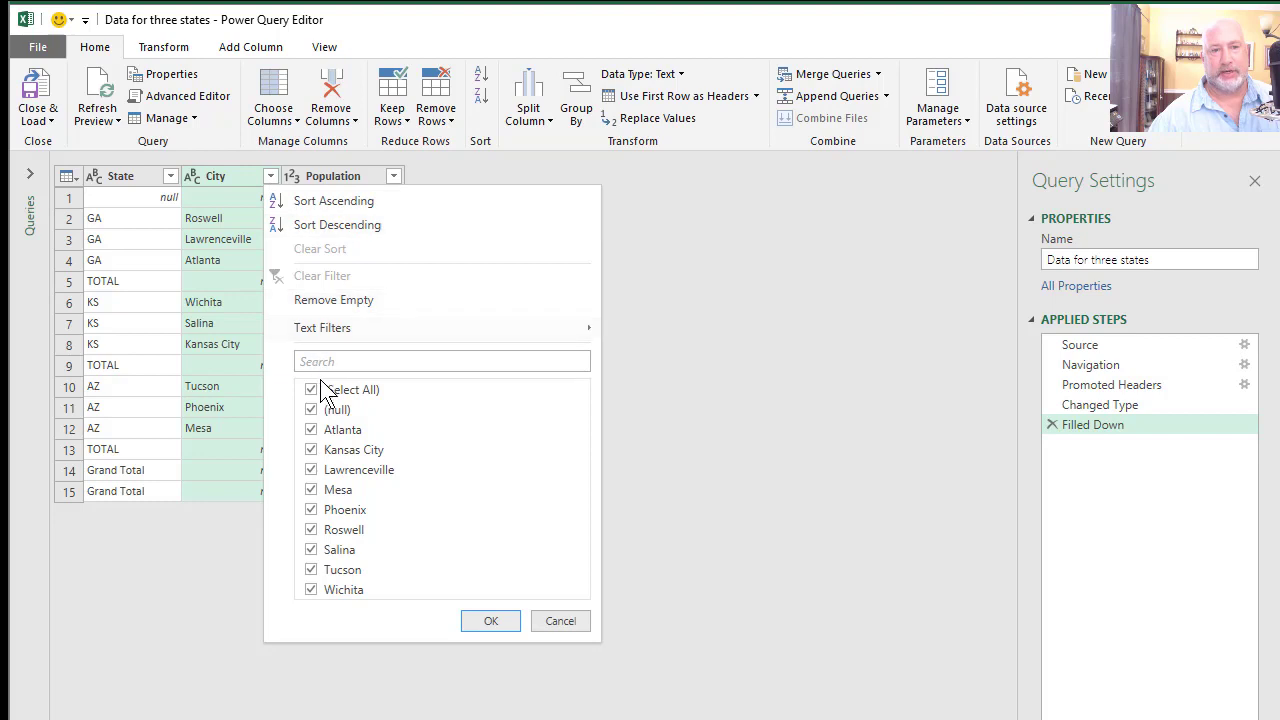
pyautogui.click(311, 410)
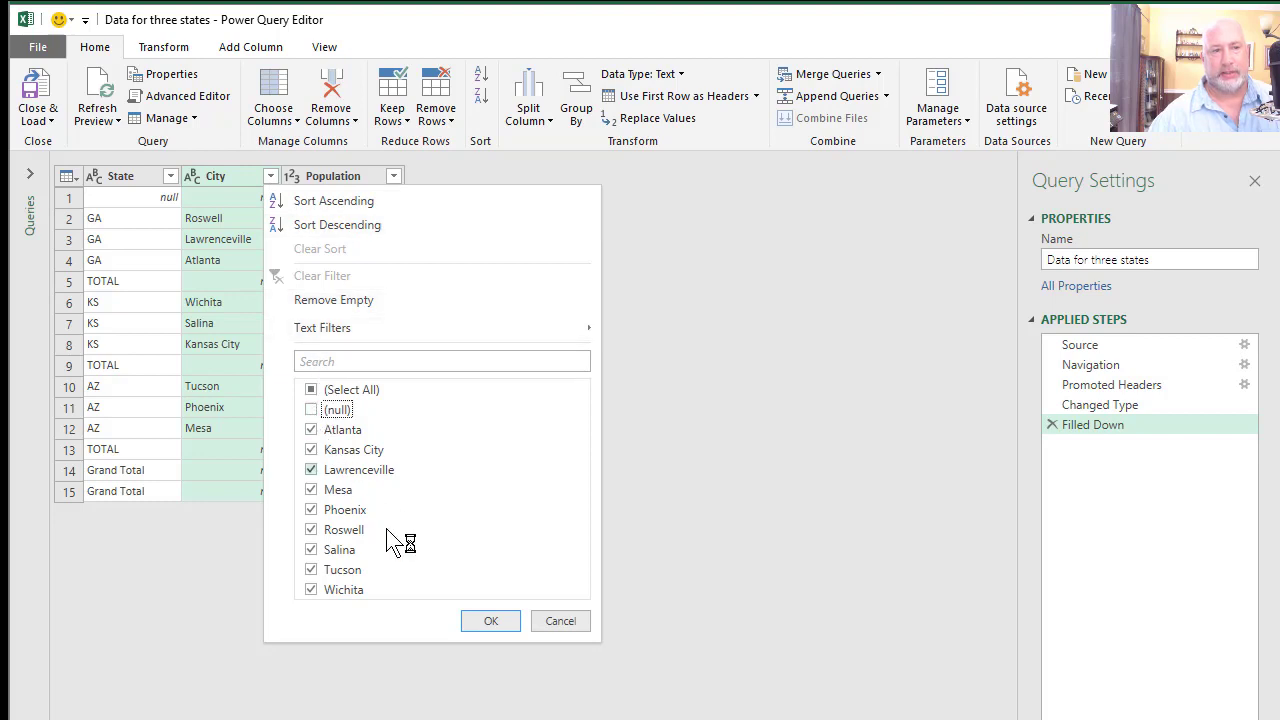
pyautogui.click(491, 622)
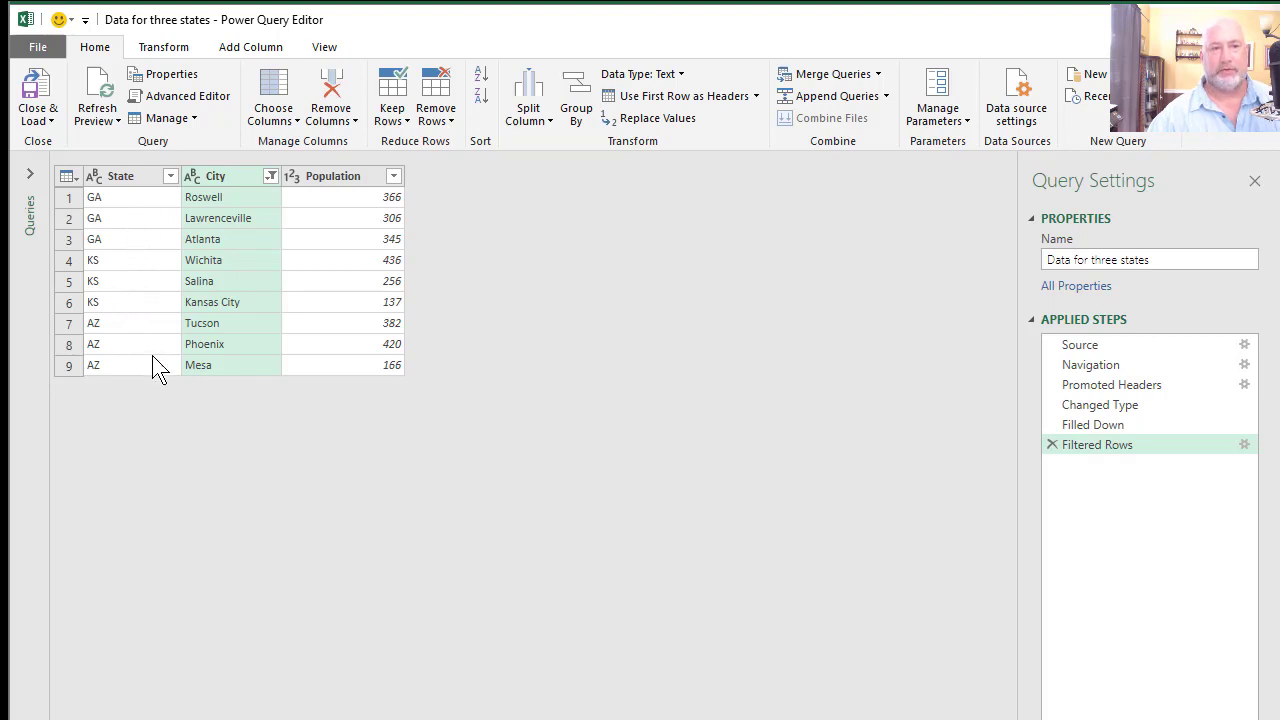
pyautogui.click(44, 95)
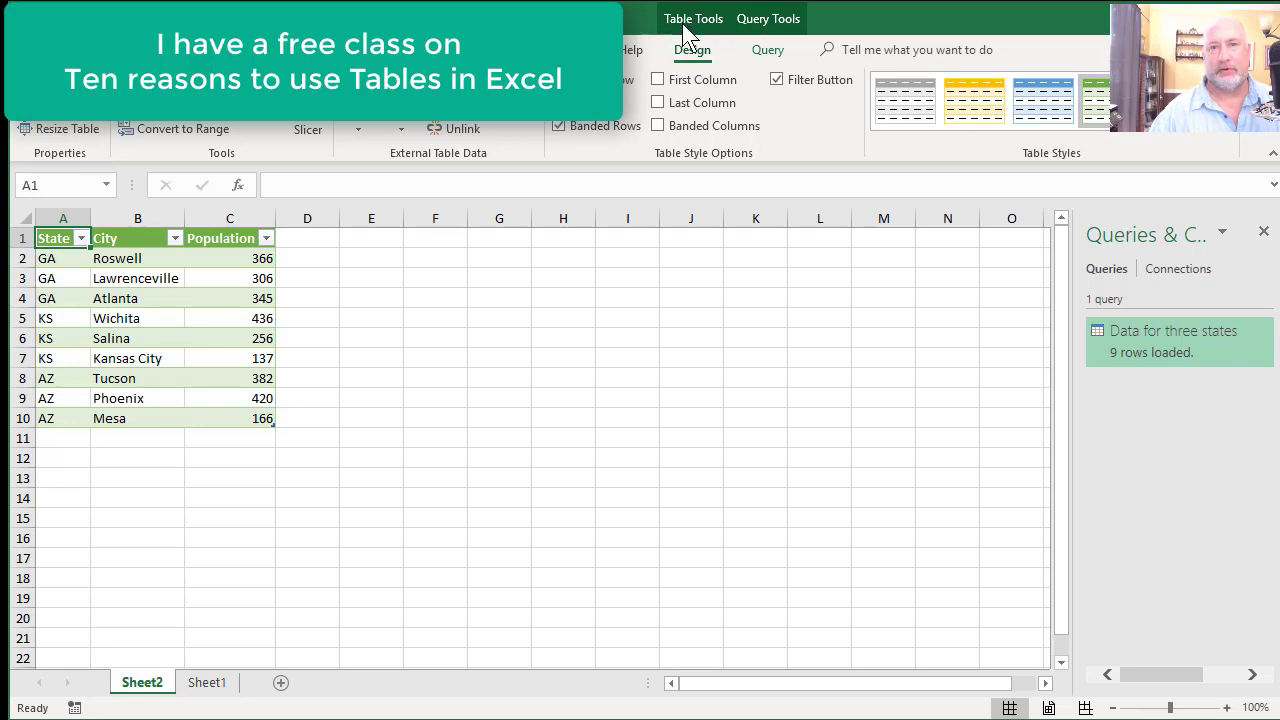
# - Switch the table's filter buttons off and back on, and apply the blue banded table style
pyautogui.click(776, 80)
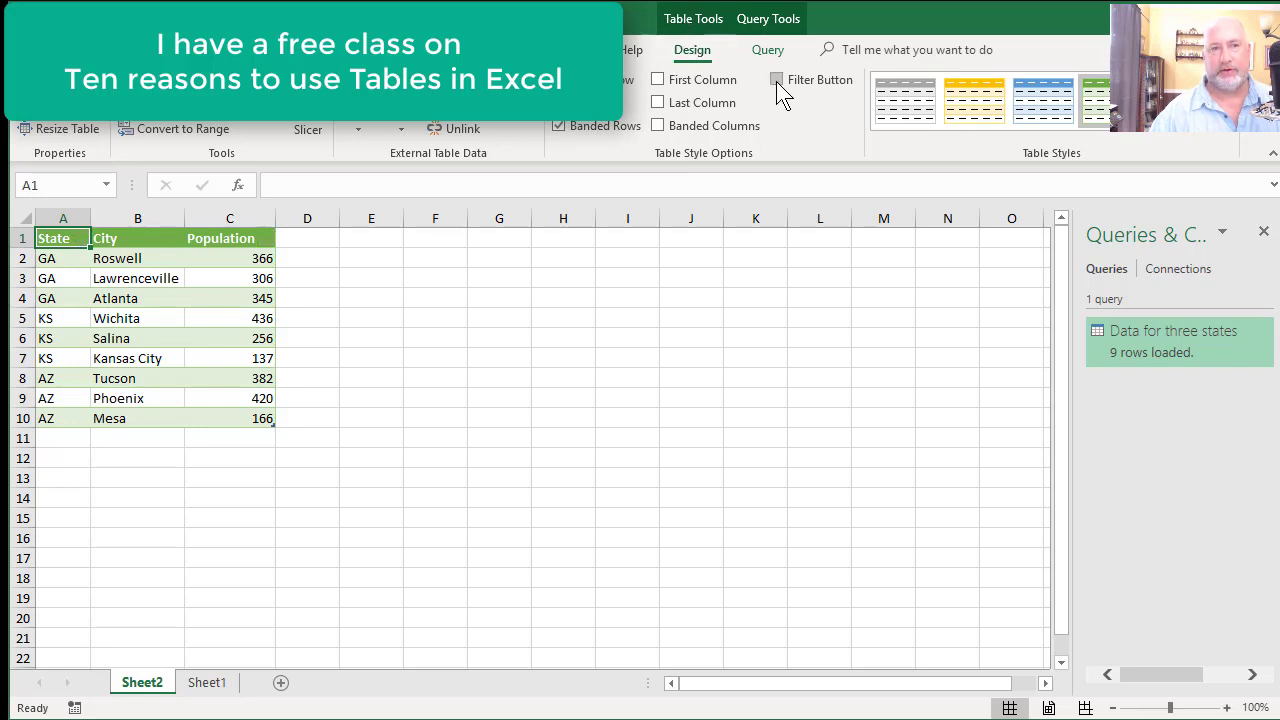
pyautogui.click(776, 80)
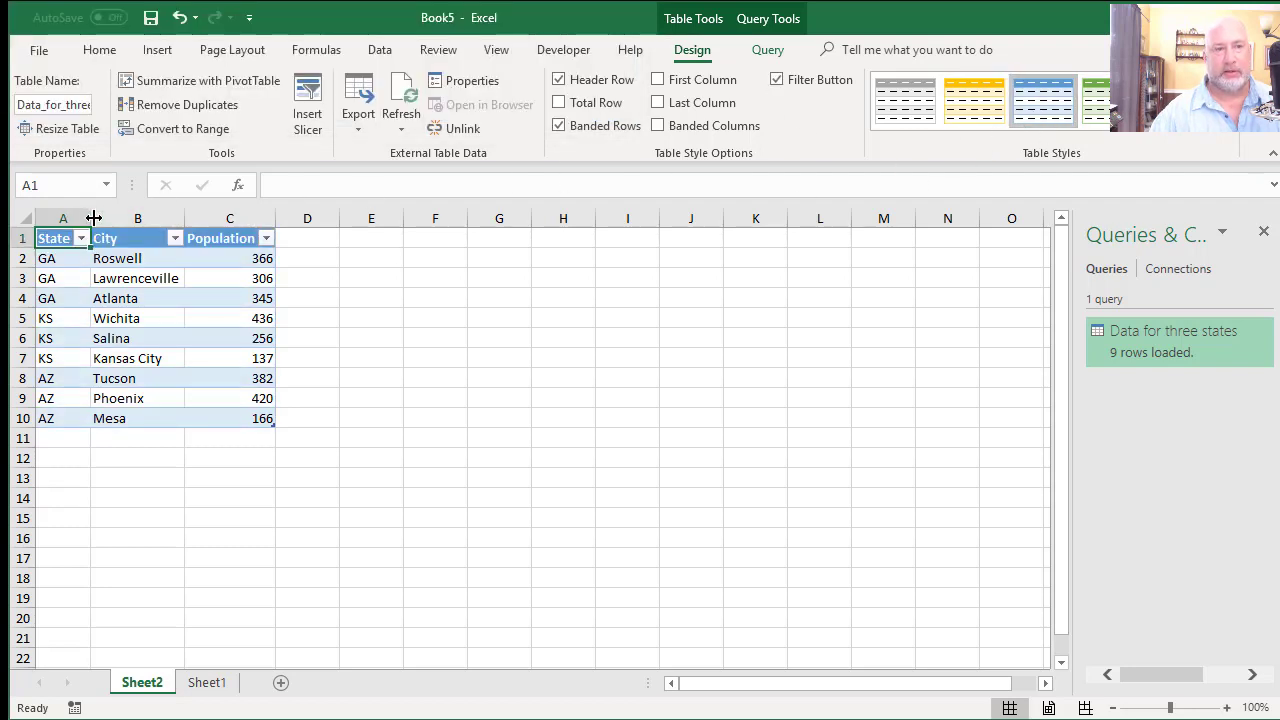
# - Widen the State, City and Population columns of the loaded table
pyautogui.moveTo(93, 218); pyautogui.dragTo(185, 218)
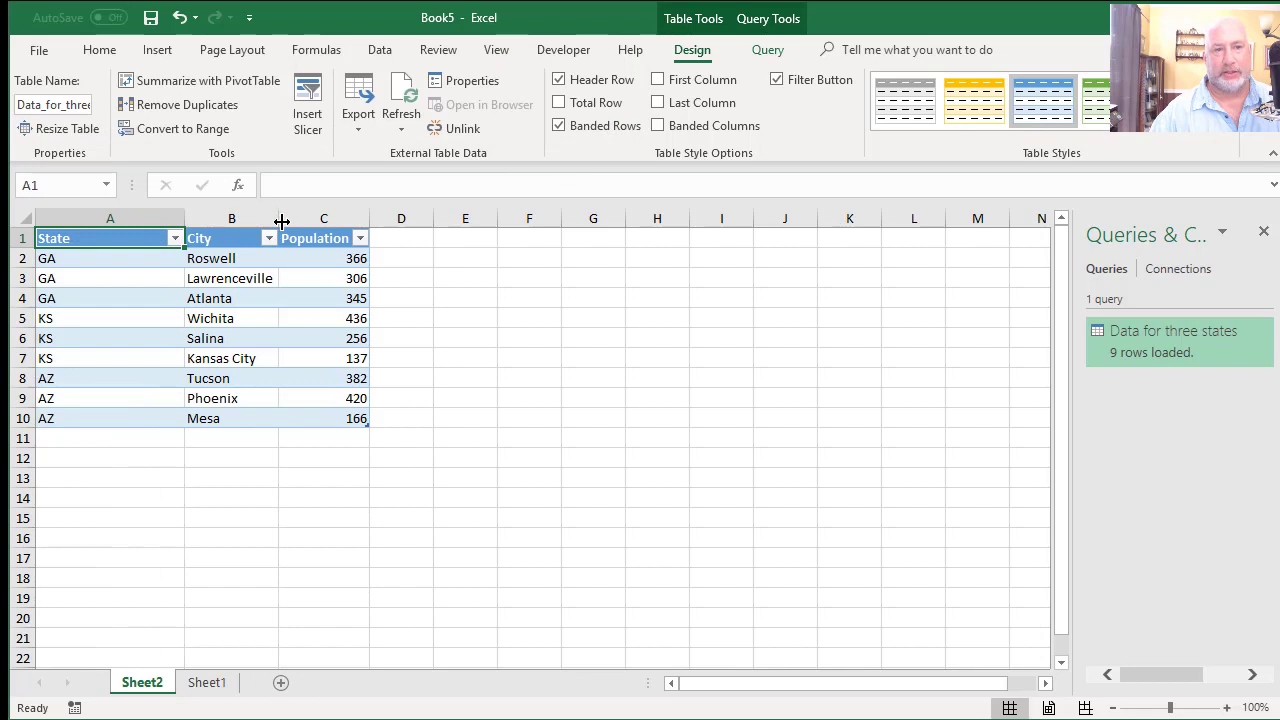
pyautogui.moveTo(282, 219); pyautogui.dragTo(330, 218)
pyautogui.moveTo(419, 218); pyautogui.dragTo(455, 218)
# - Sort the table by Population smallest to largest, try largest to smallest, and restore the smallest-to-largest order
pyautogui.click(412, 259)
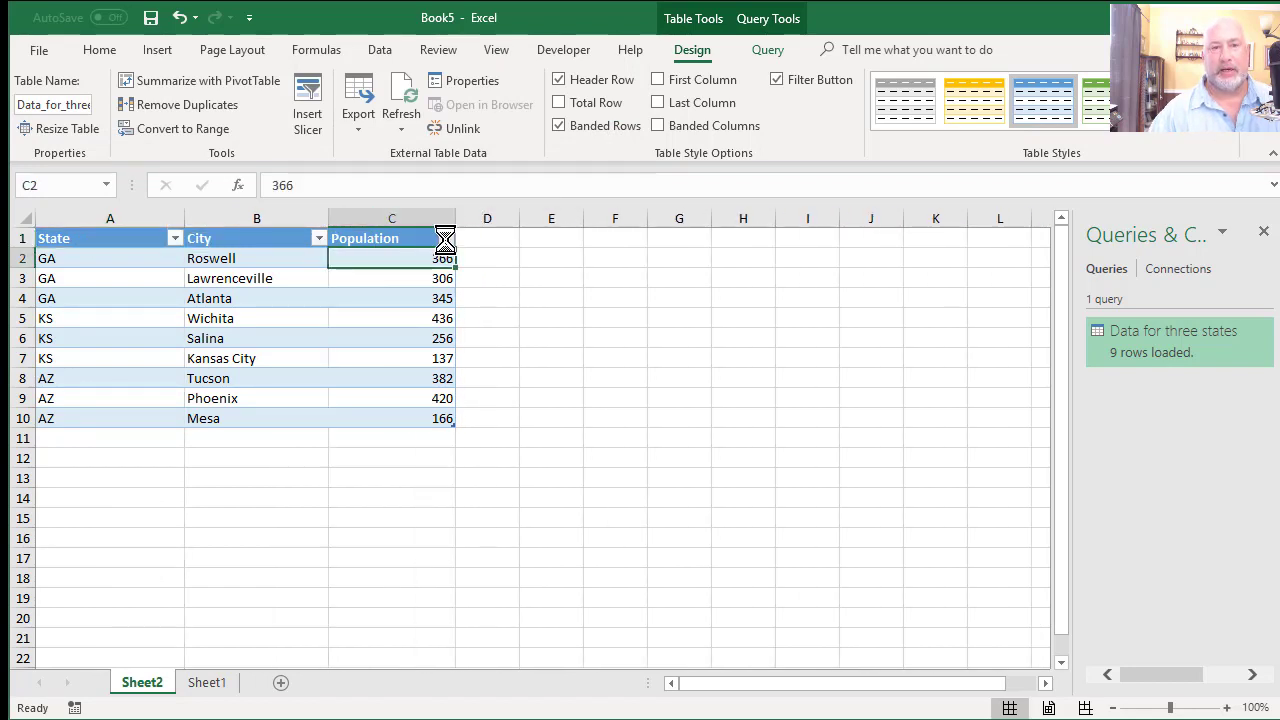
pyautogui.click(445, 238)
pyautogui.click(334, 259)
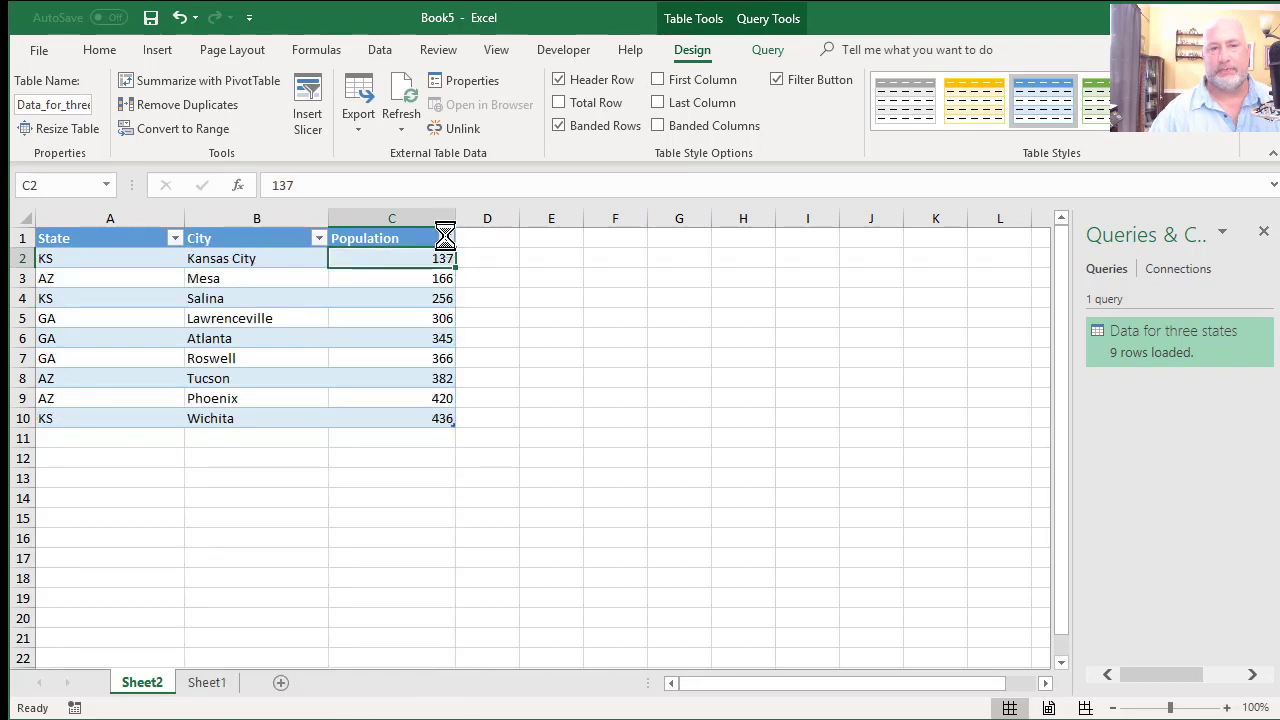
pyautogui.click(445, 238)
pyautogui.click(343, 282)
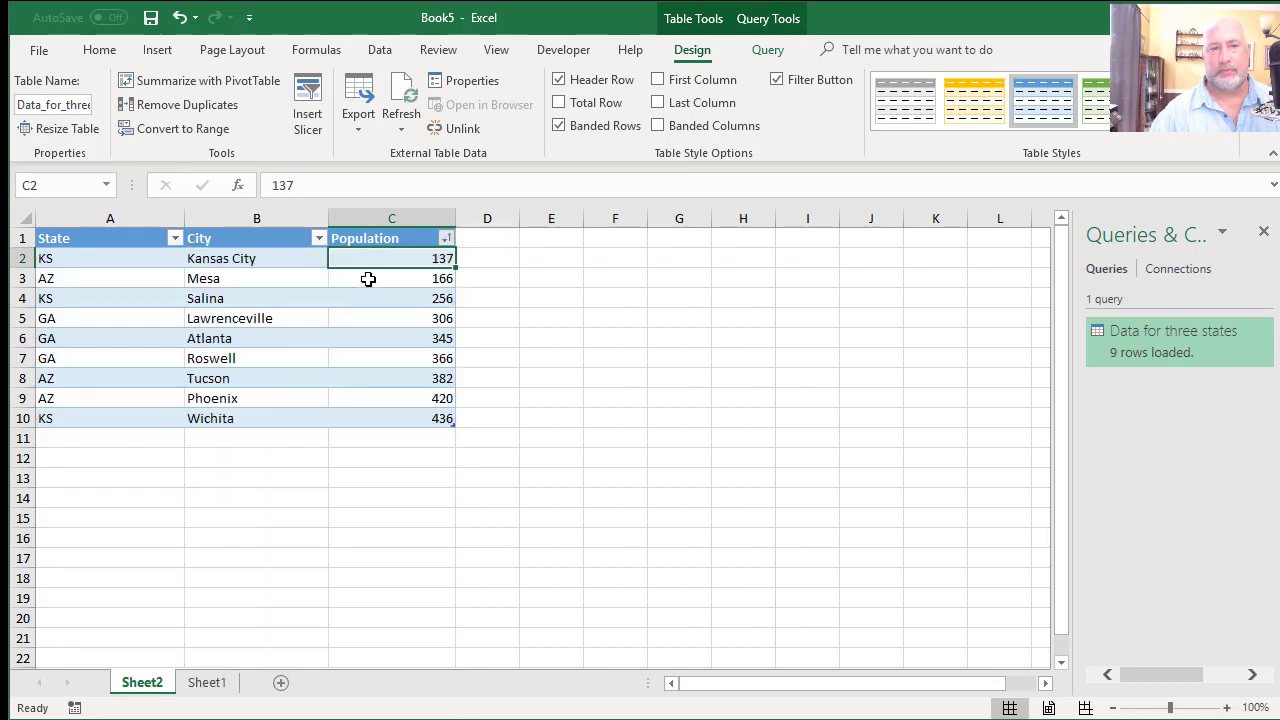
pyautogui.click(445, 238)
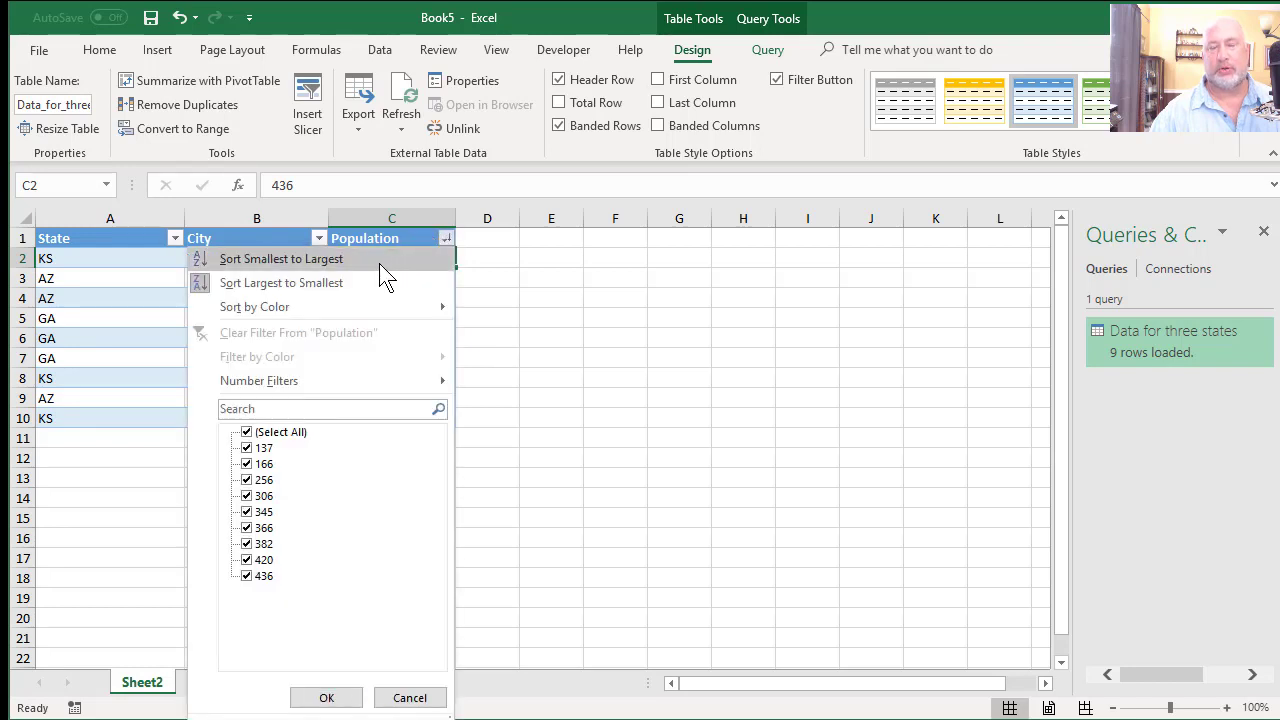
pyautogui.click(379, 263)
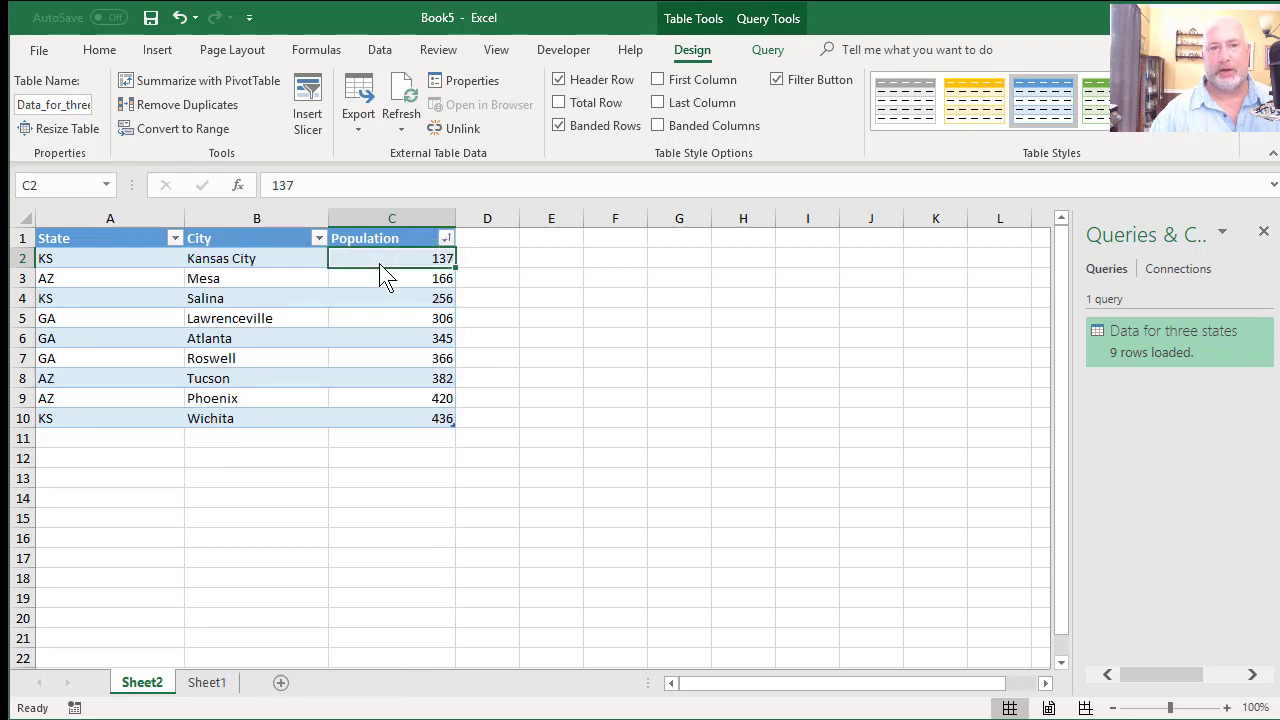
# - Widen the State column to make room for its filter list, filter out GA, and clear the State filter
pyautogui.click(176, 242)
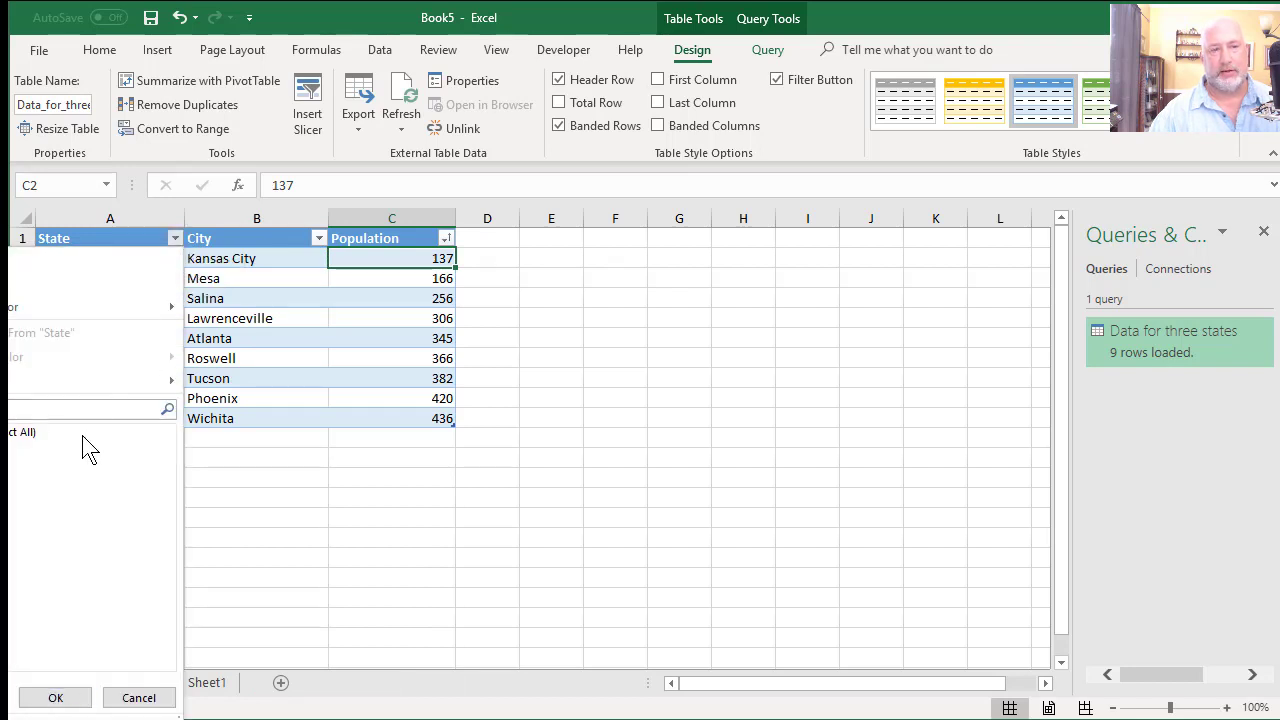
pyautogui.click(253, 364)
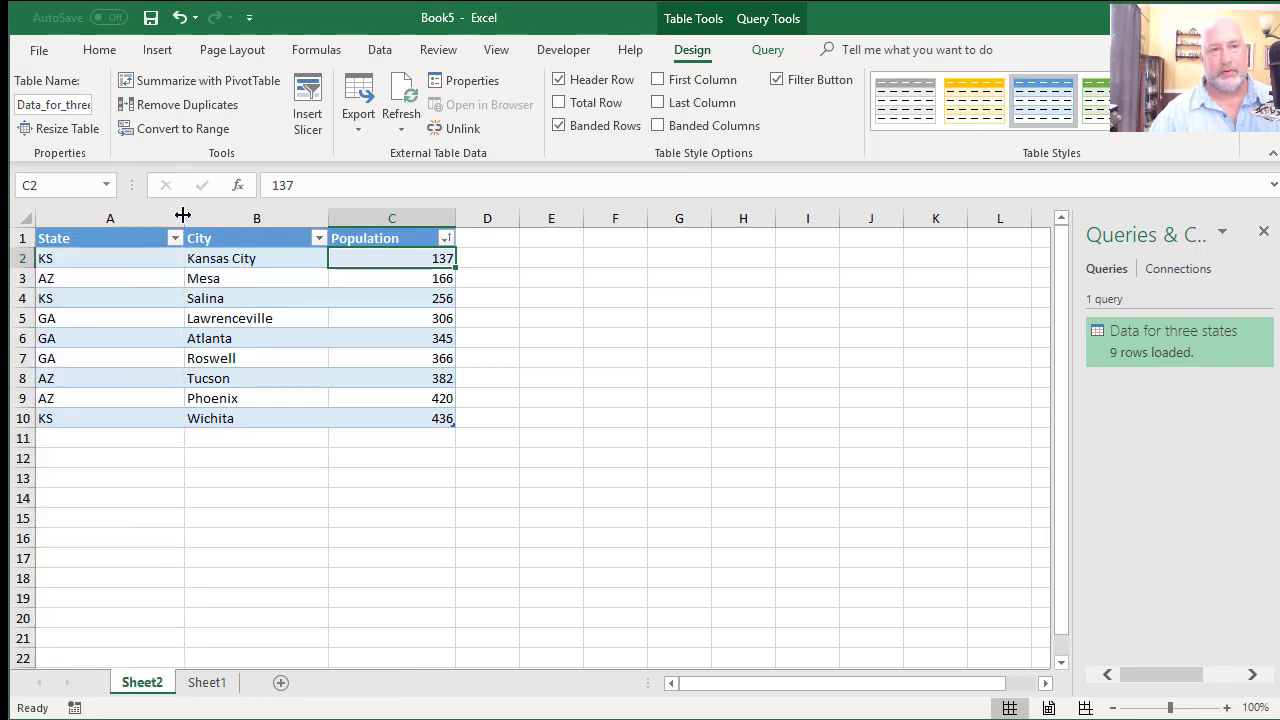
pyautogui.moveTo(183, 215); pyautogui.dragTo(334, 215)
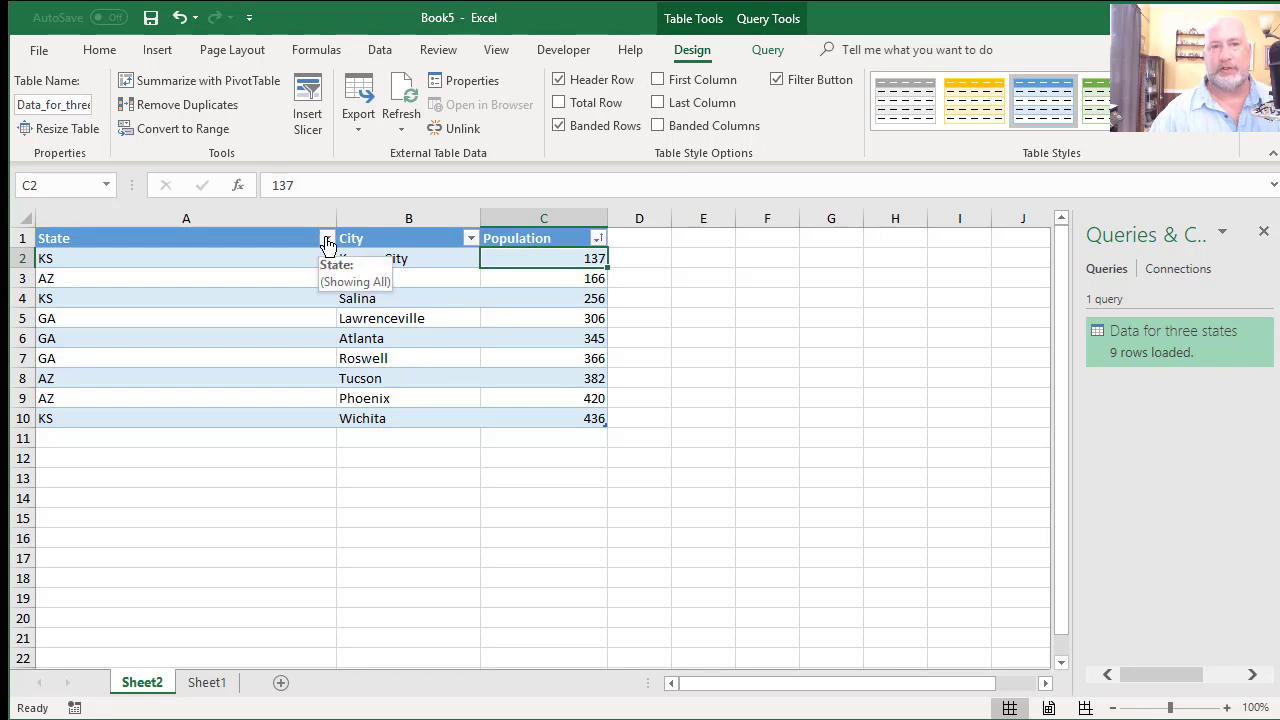
pyautogui.click(327, 240)
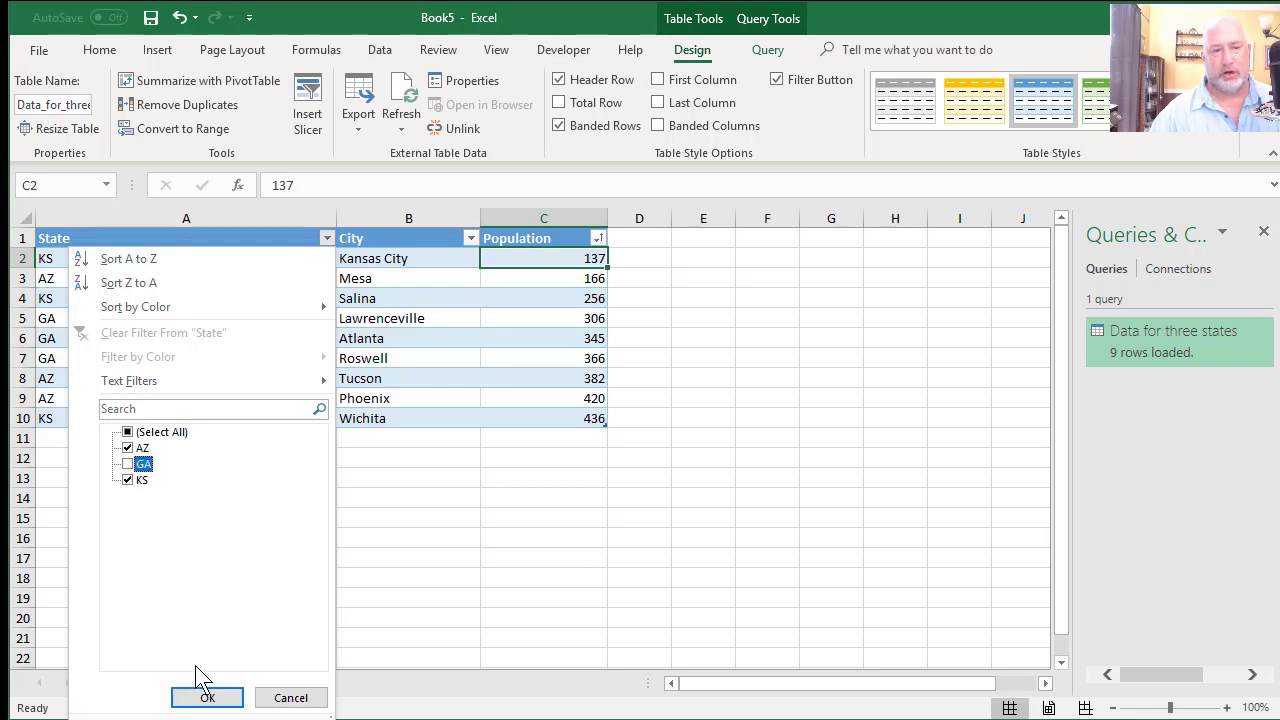
pyautogui.click(208, 697)
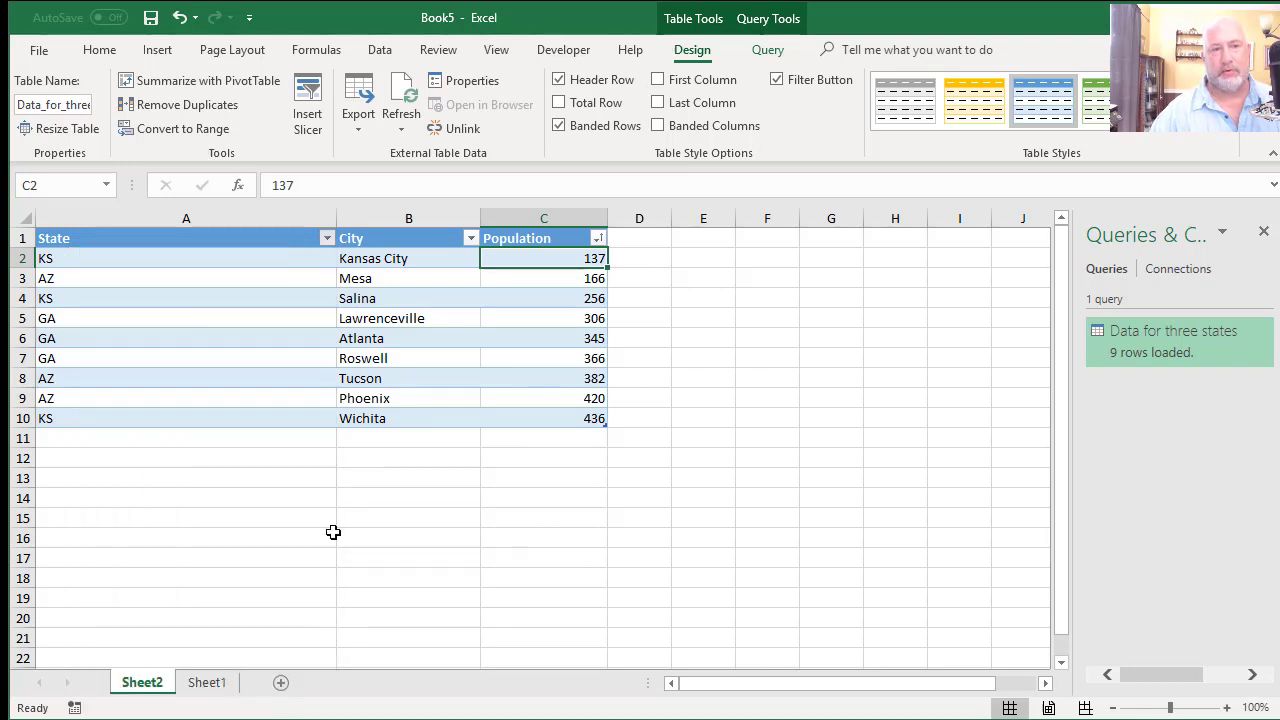
pyautogui.click(327, 238)
pyautogui.click(273, 332)
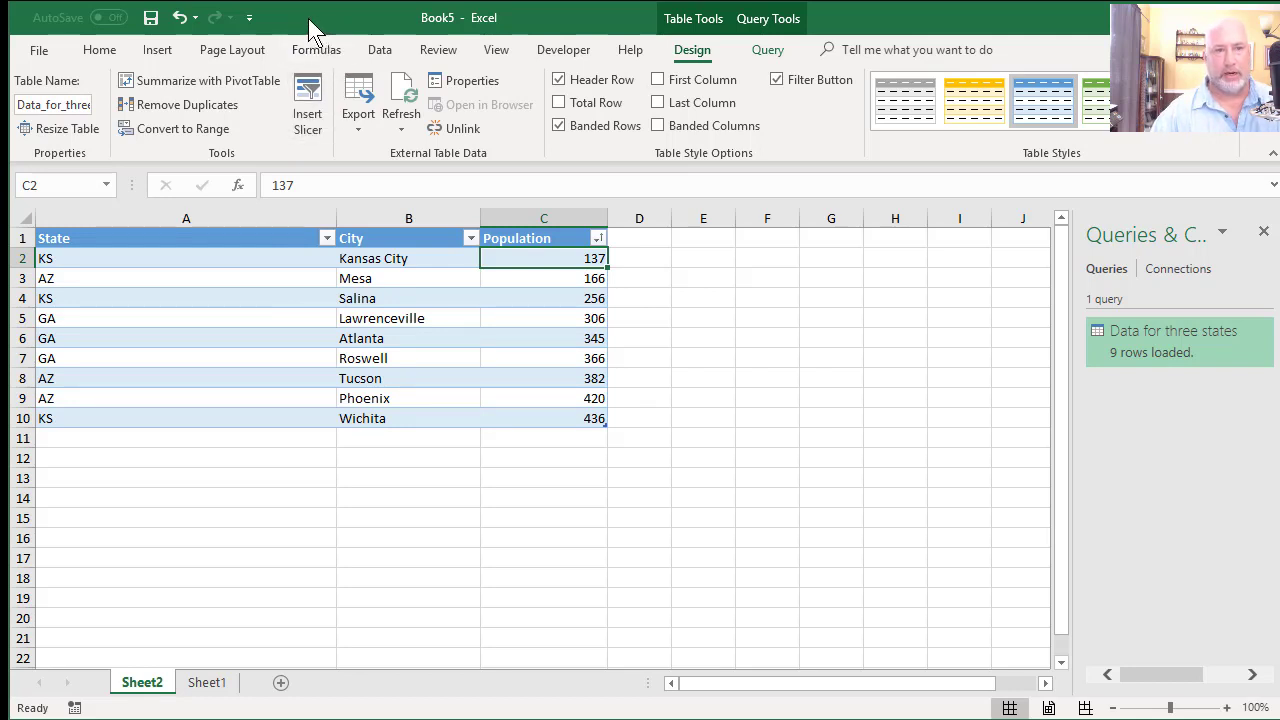
# - Narrow the State column and move the Book5 window beside the source workbook so both data sets can be compared
pyautogui.moveTo(310, 22); pyautogui.dragTo(426, 30)
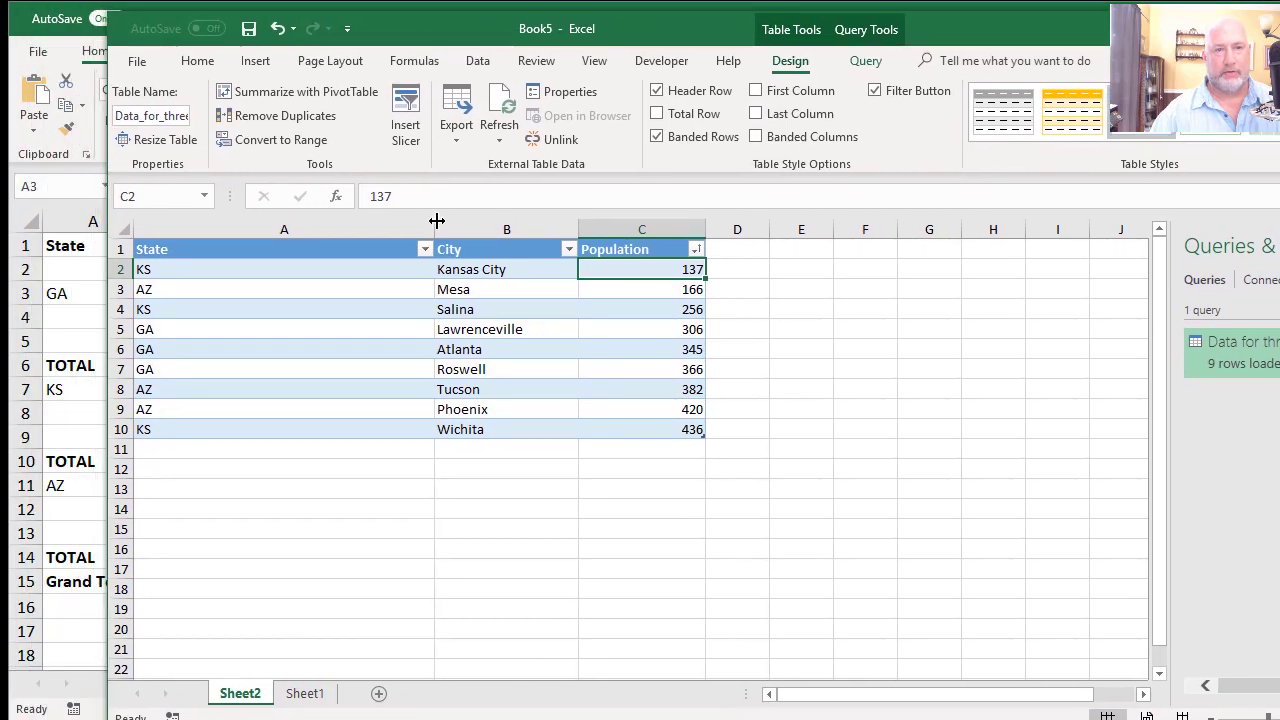
pyautogui.moveTo(434, 229); pyautogui.dragTo(301, 229)
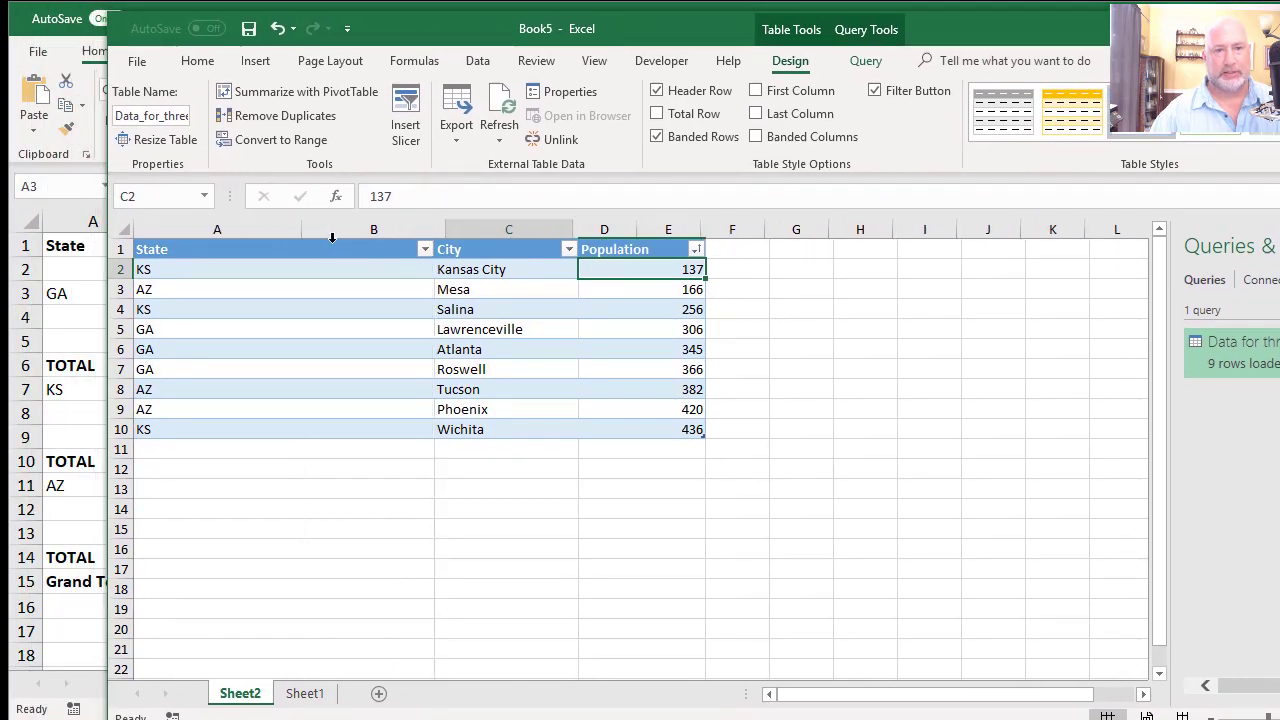
pyautogui.moveTo(398, 27); pyautogui.dragTo(718, 22)
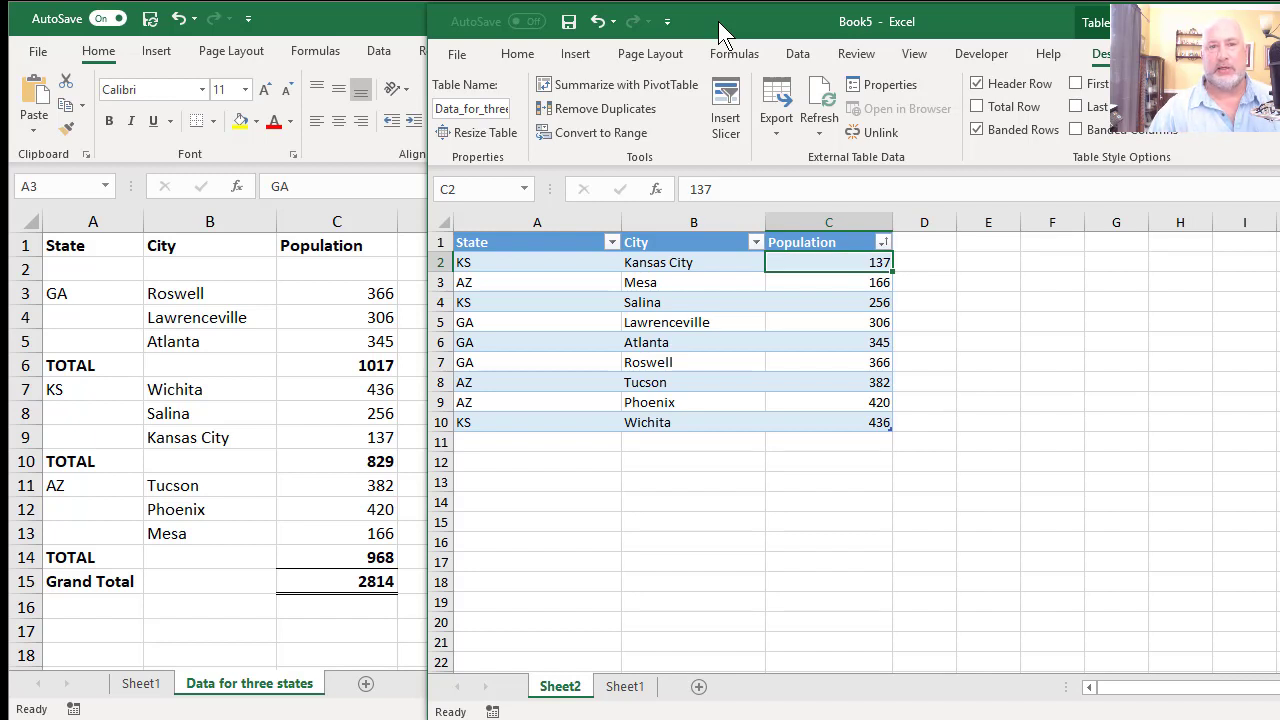
pyautogui.click(798, 52)
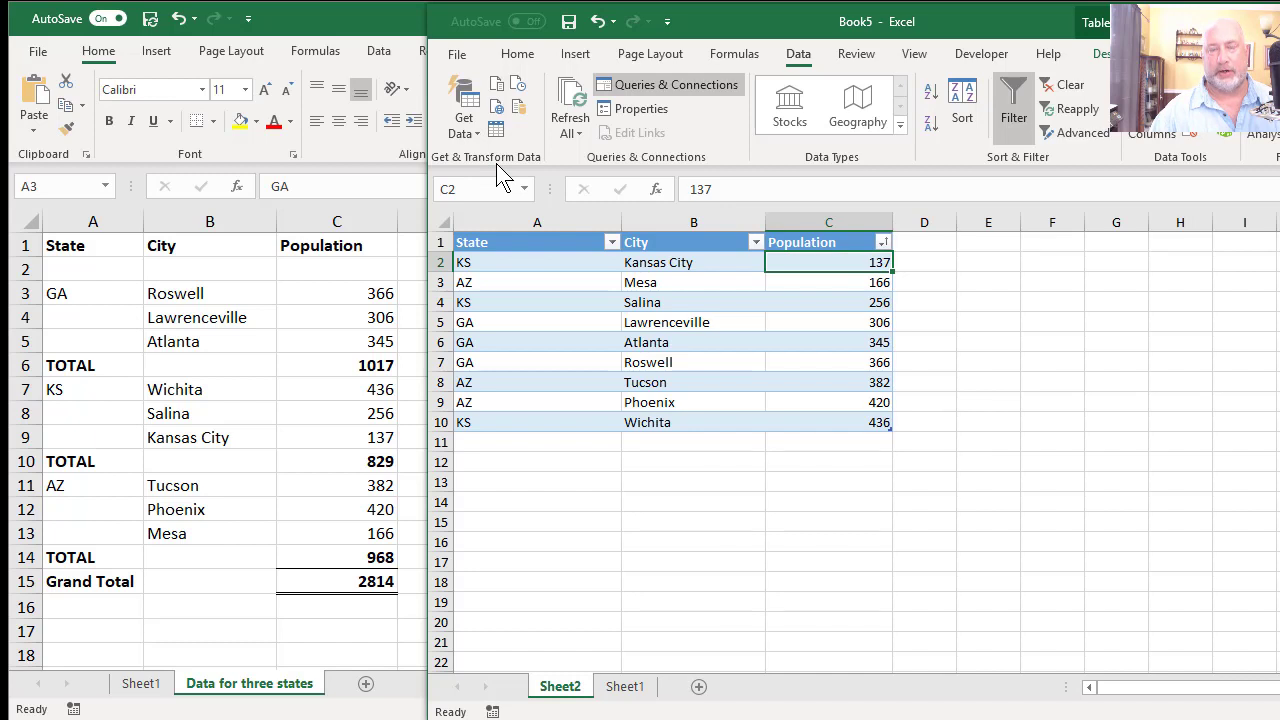
pyautogui.click(565, 254)
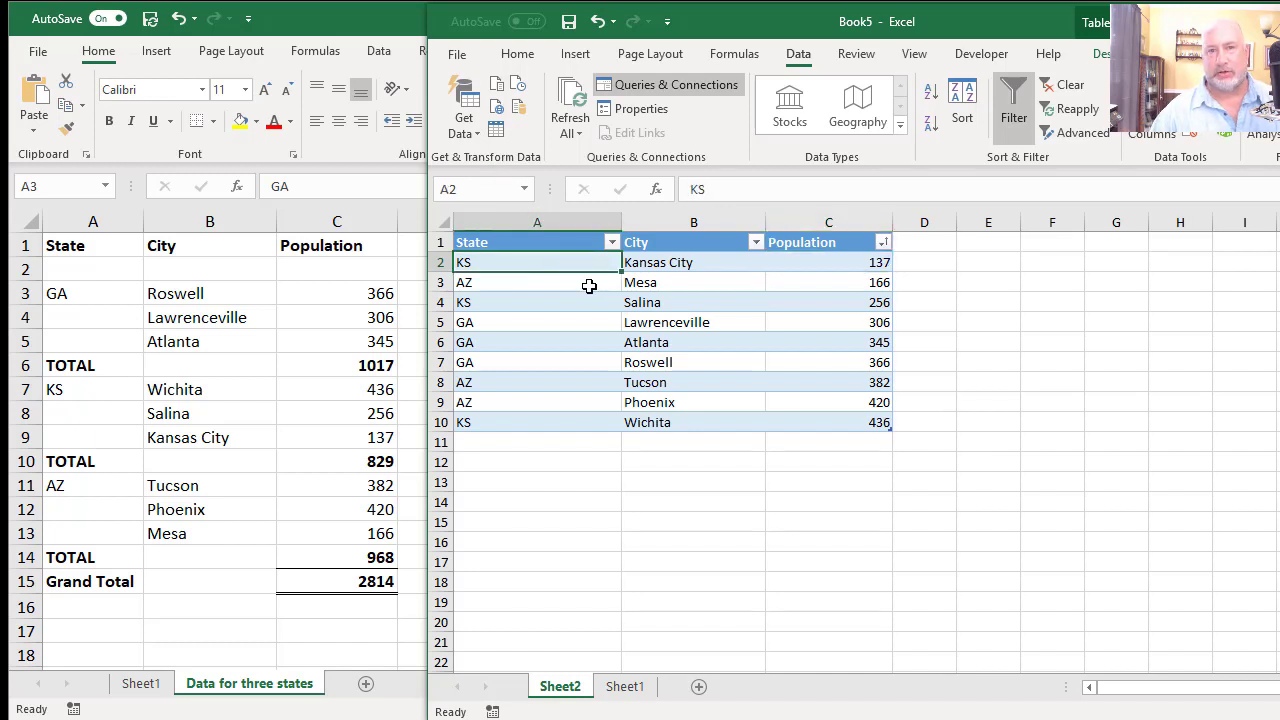